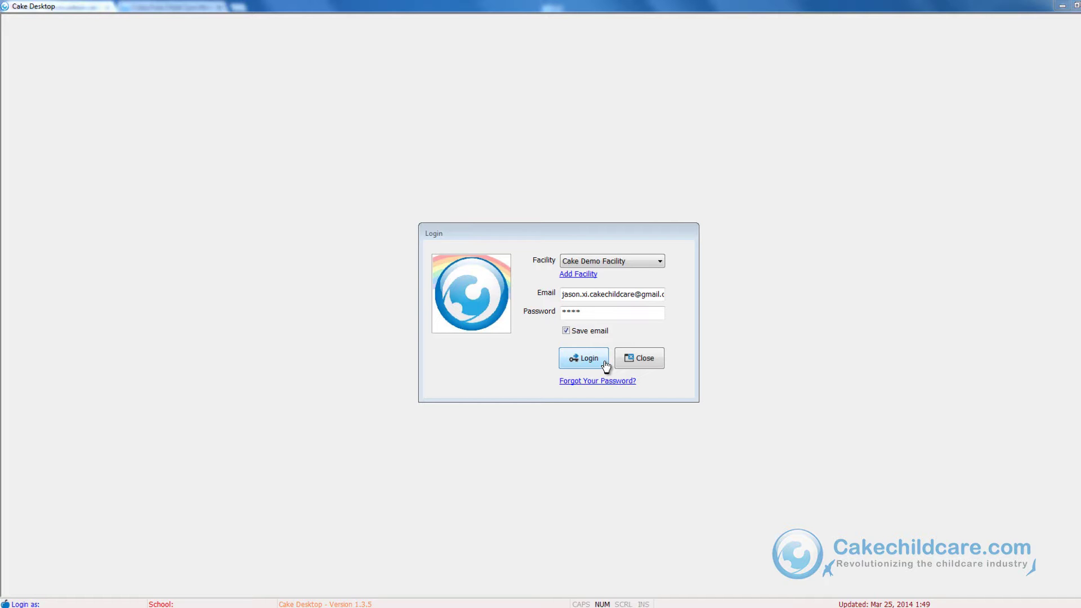
- Log in and send the eRegistration form to the parent's pasted e-mail address
click(605, 364)
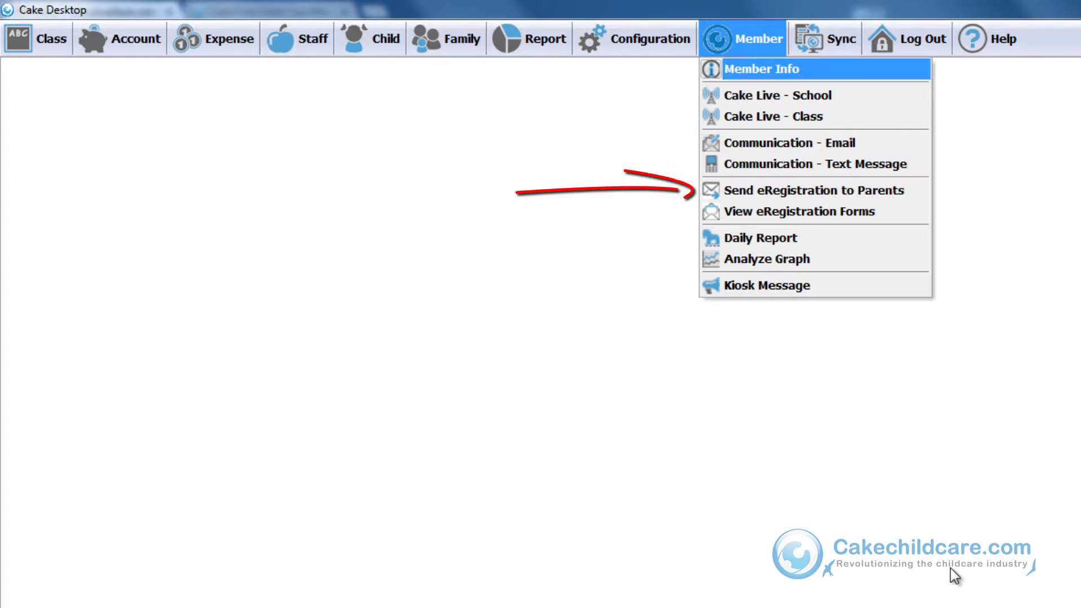
key(Down)
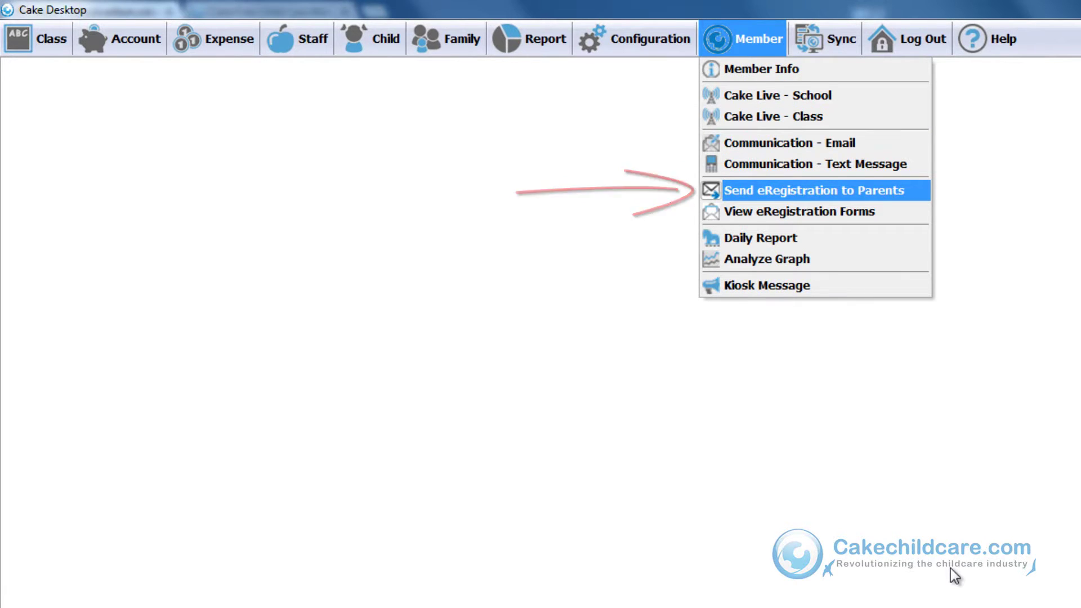
key(Return)
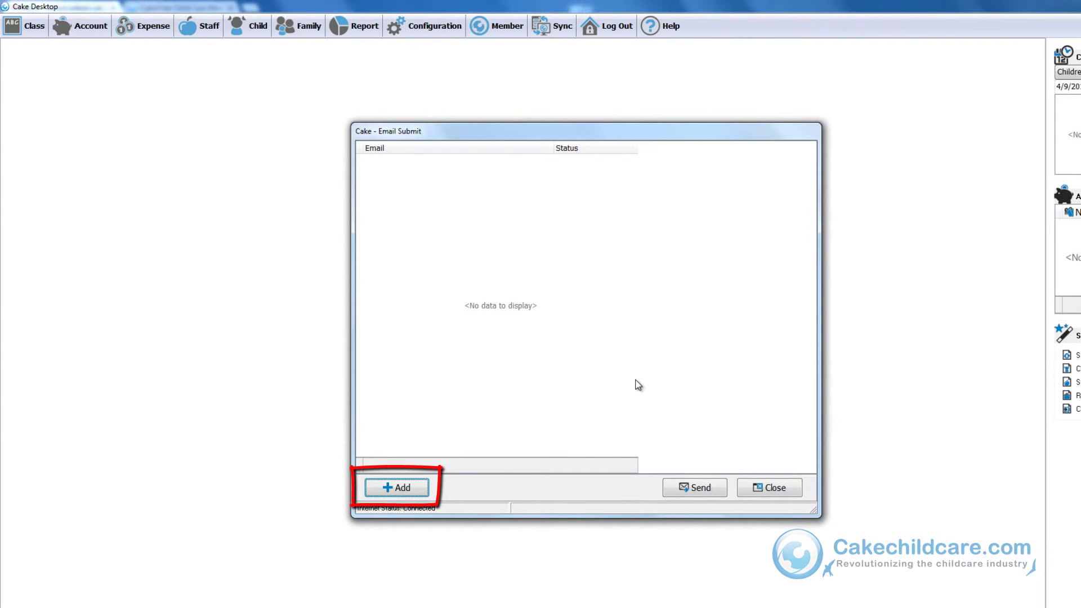
key(Return)
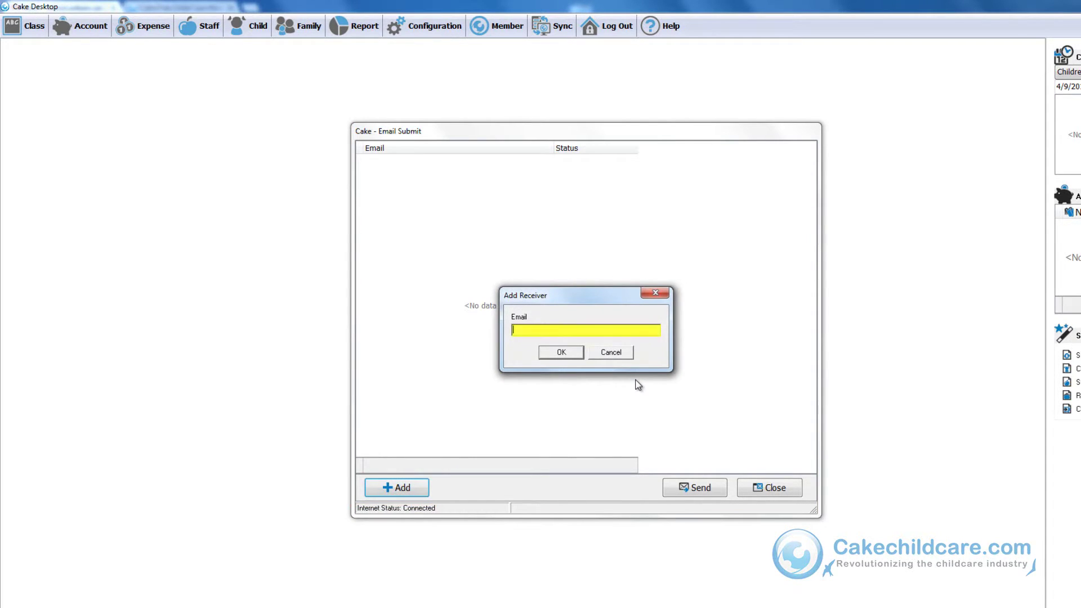
key(ctrl+v)
key(Return)
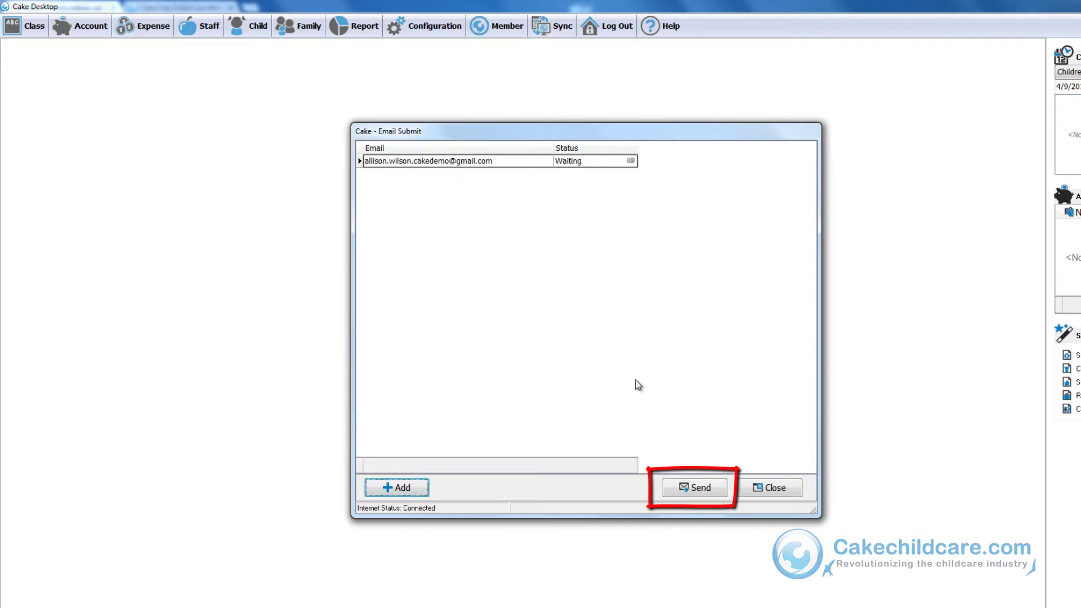
key(alt+s)
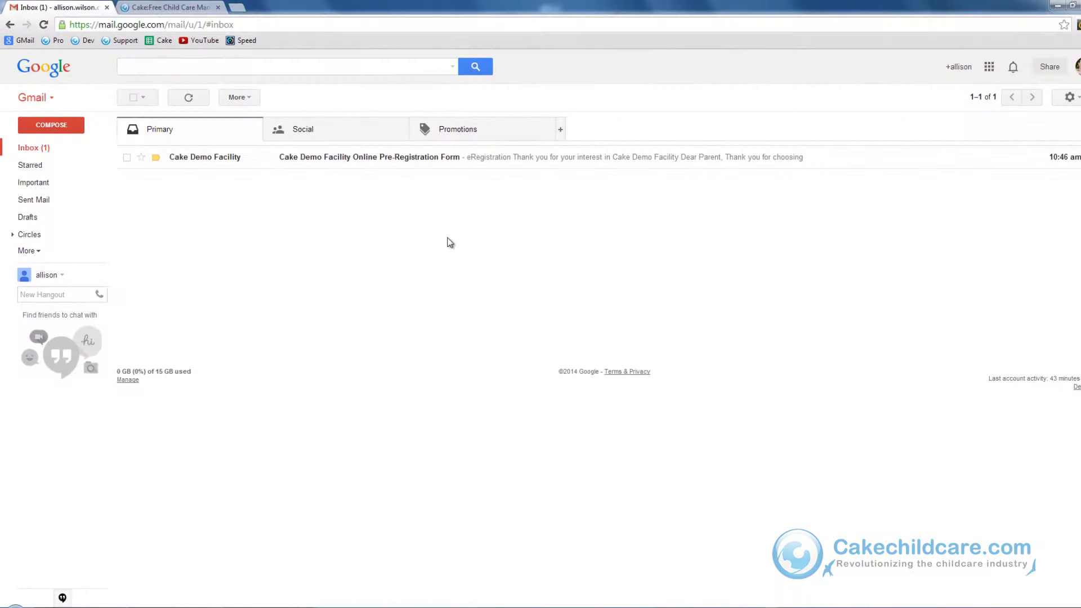
- Open the Cake Demo Facility pre-registration e-mail and follow its cakechildcare.com portal link
click(234, 159)
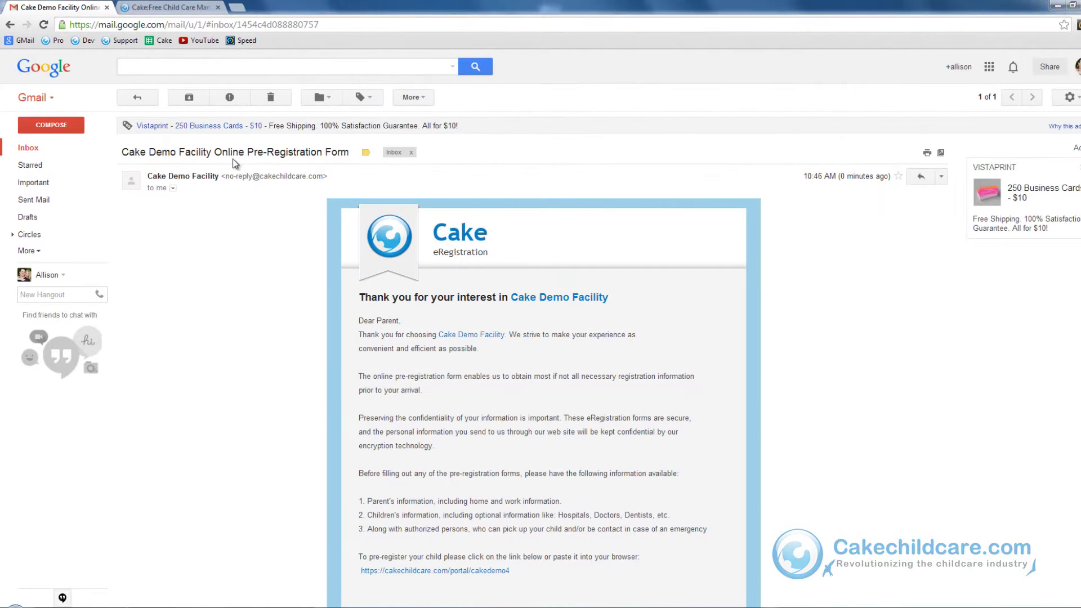
scroll(320, 358, down, 2)
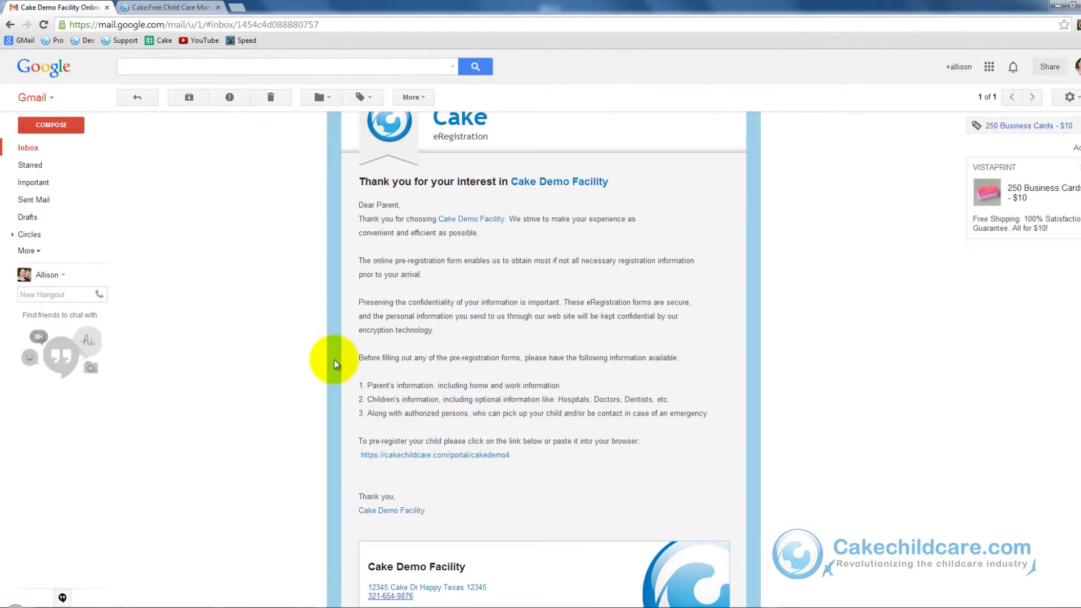
click(392, 459)
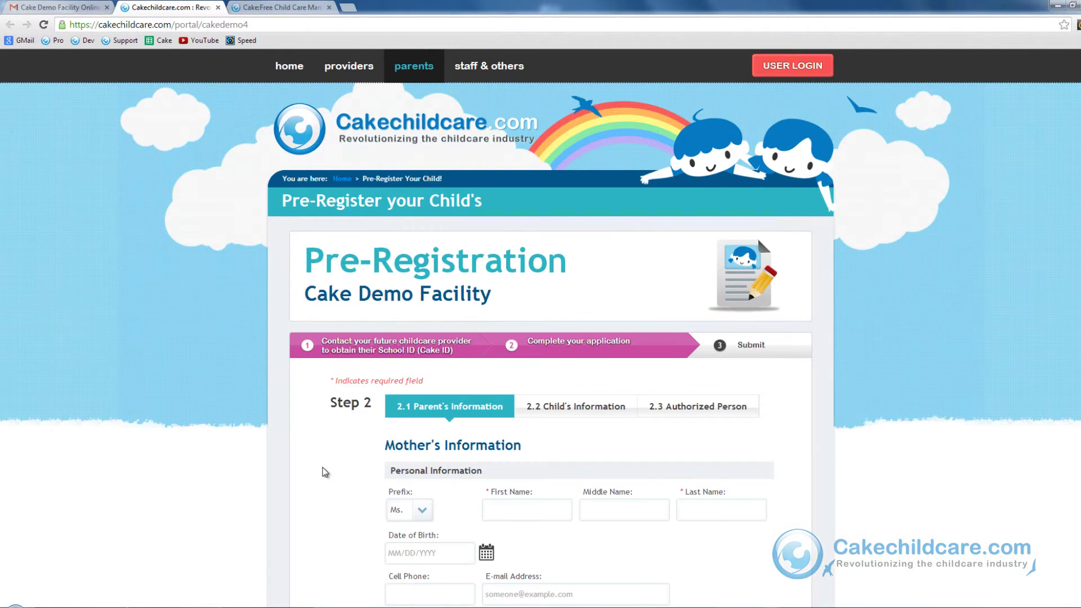
- From the Parents page, start Step 1 Pre-Register your Child with School ID 'cakedemo'
scroll(321, 471, down, 2)
scroll(323, 472, down, 1)
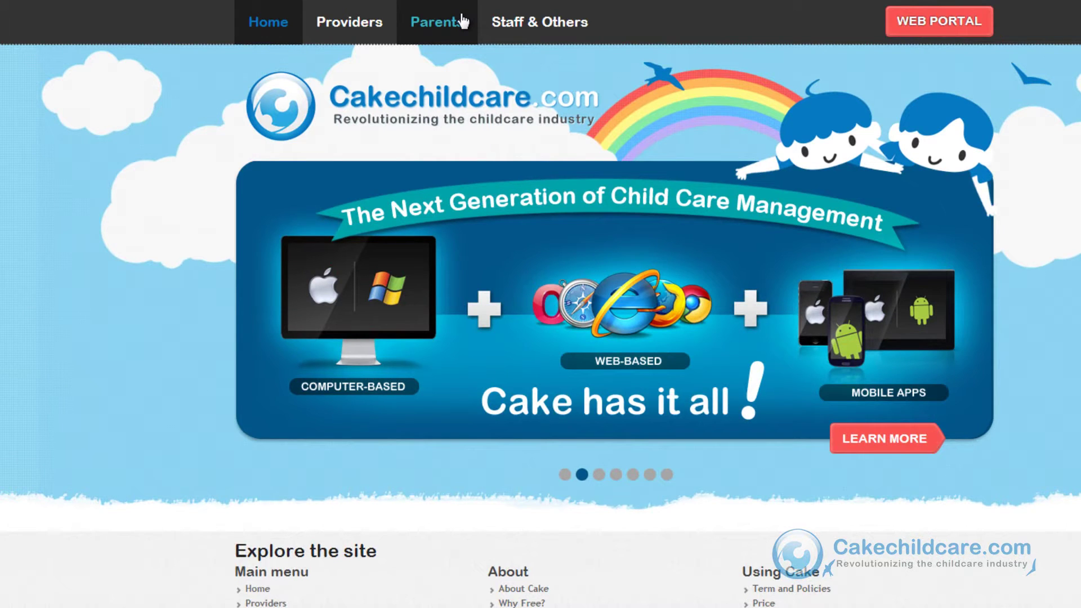
click(462, 21)
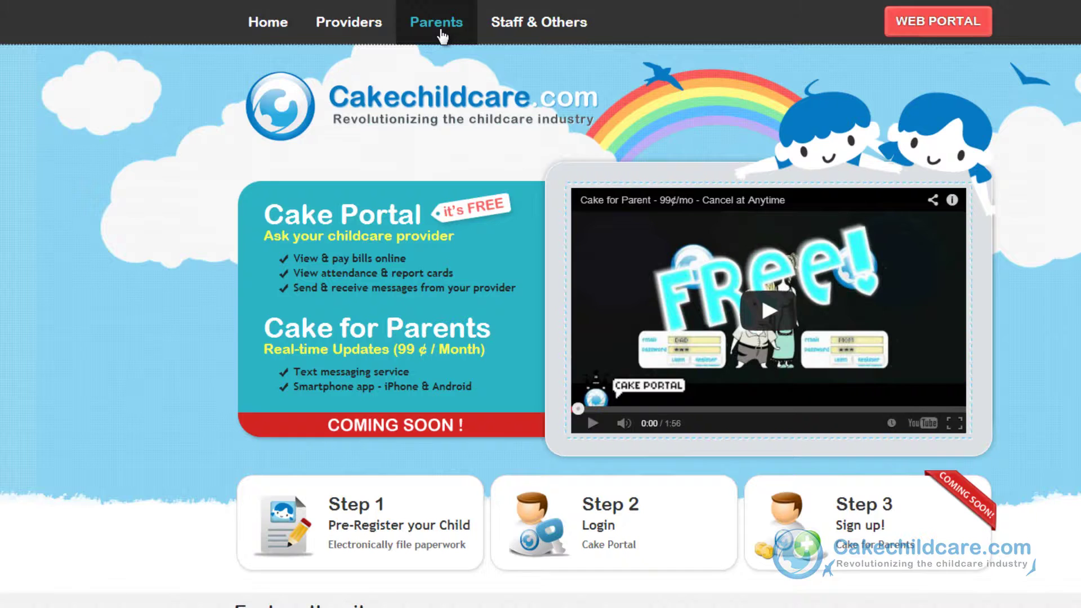
click(410, 568)
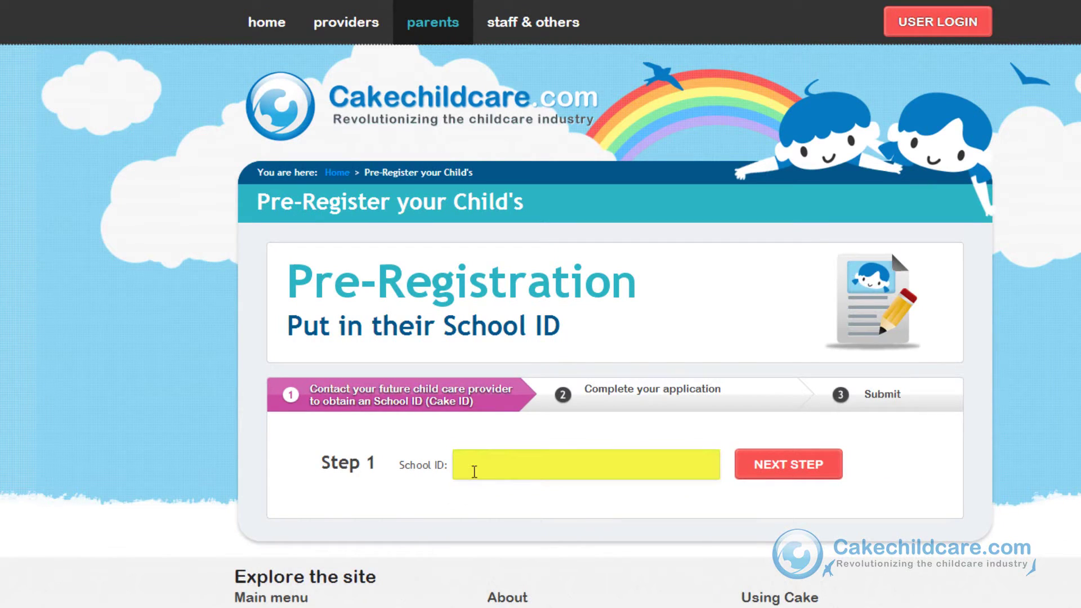
click(477, 469)
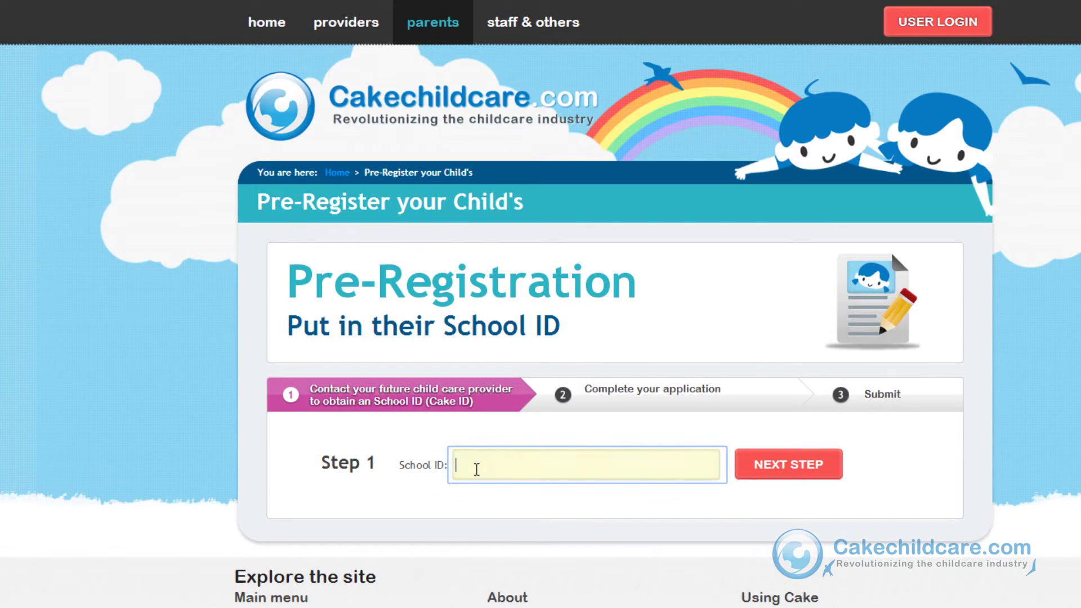
text(cakedemo)
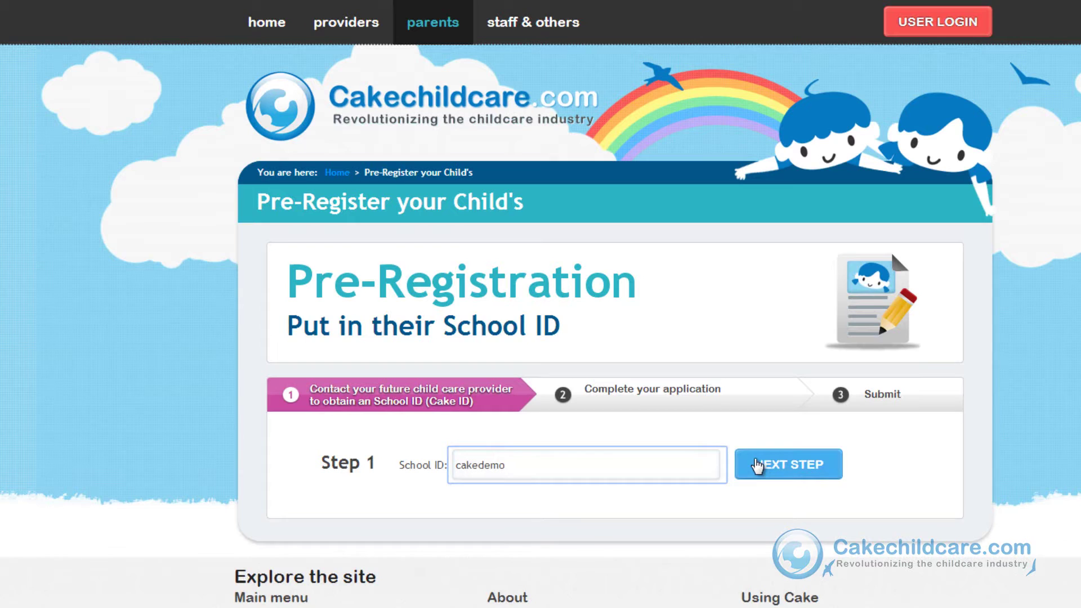
click(760, 466)
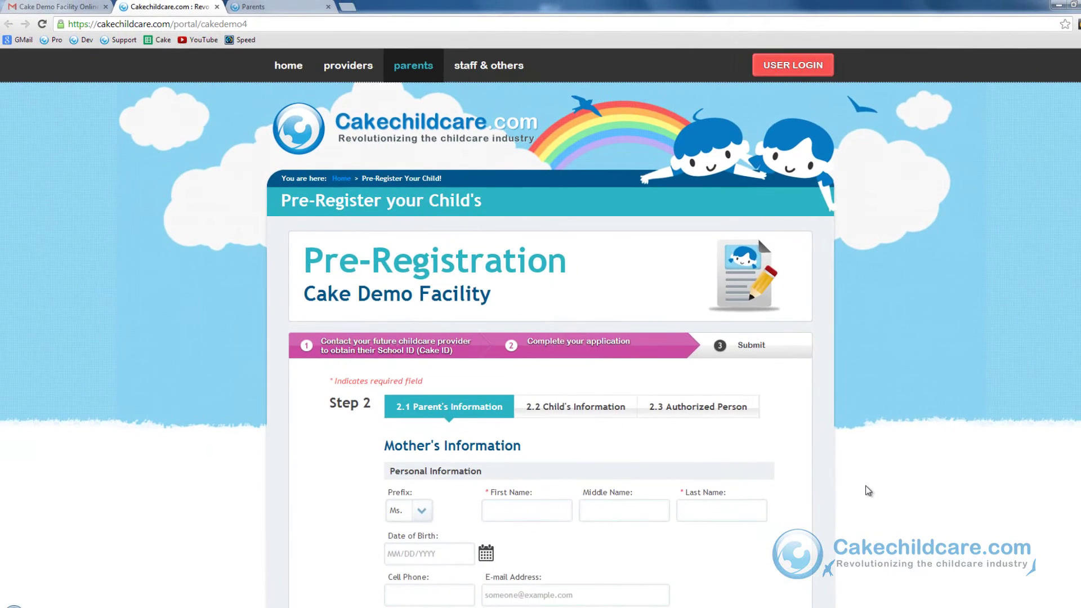
scroll(869, 491, down, 2)
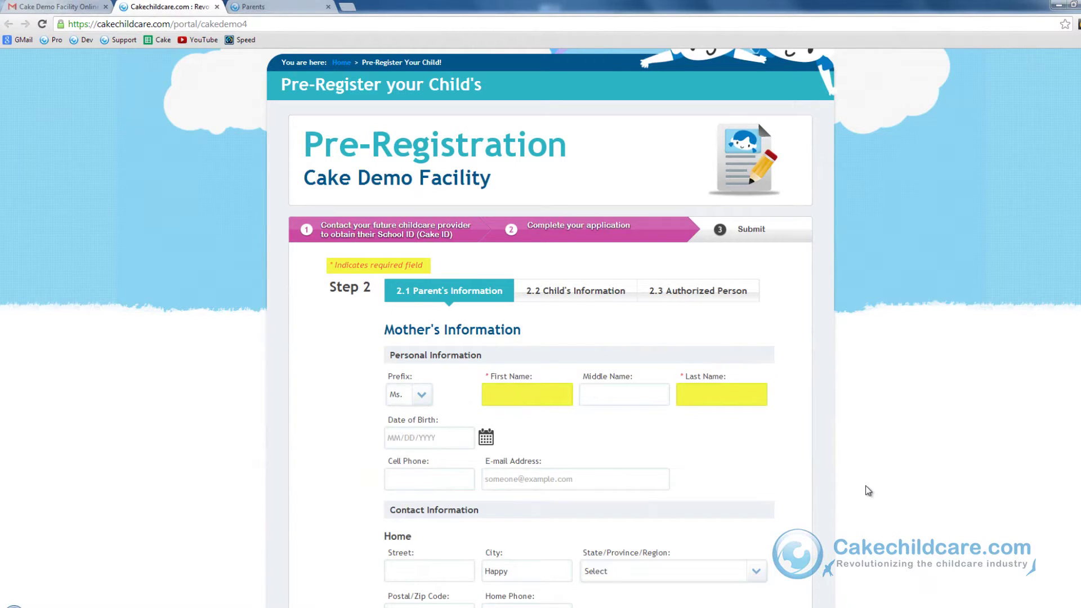
scroll(869, 491, down, 1)
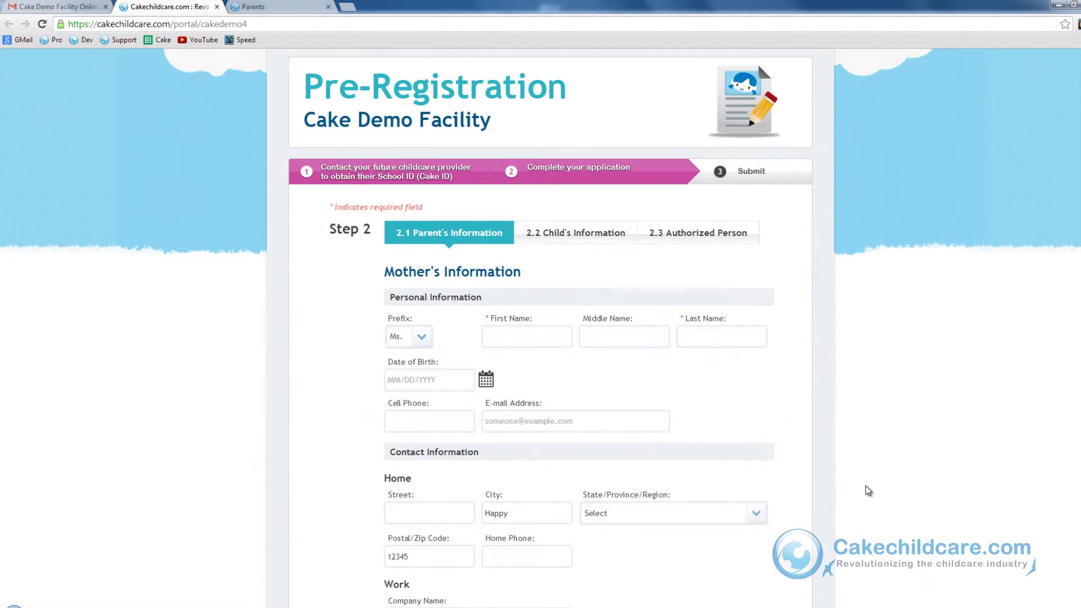
click(411, 369)
key(Tab)
key(Tab)
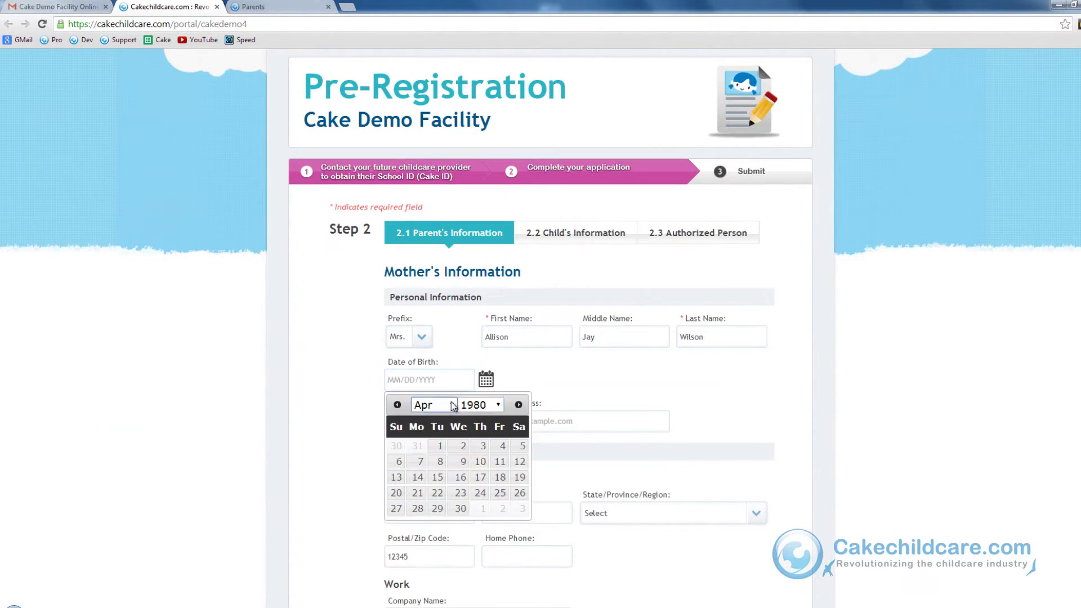
click(433, 422)
- Add the mother's cell phone, home address, home phone and employer details
scroll(433, 421, down, 4)
click(434, 277)
text(1234 Cake Dr)
click(757, 278)
click(673, 495)
text(9876543214)
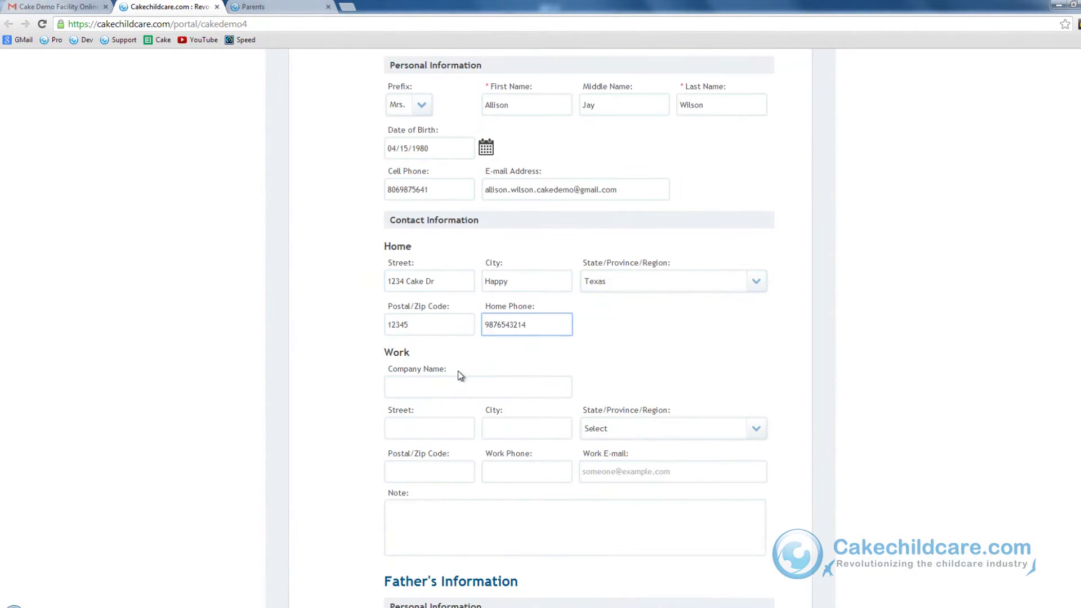
text(Cake Inc Dr6549876541allison.wilson.cakedemo@gmail.com)
- Enter the father's name, phone numbers, e-mail addresses, home address and employer information
scroll(844, 486, down, 5)
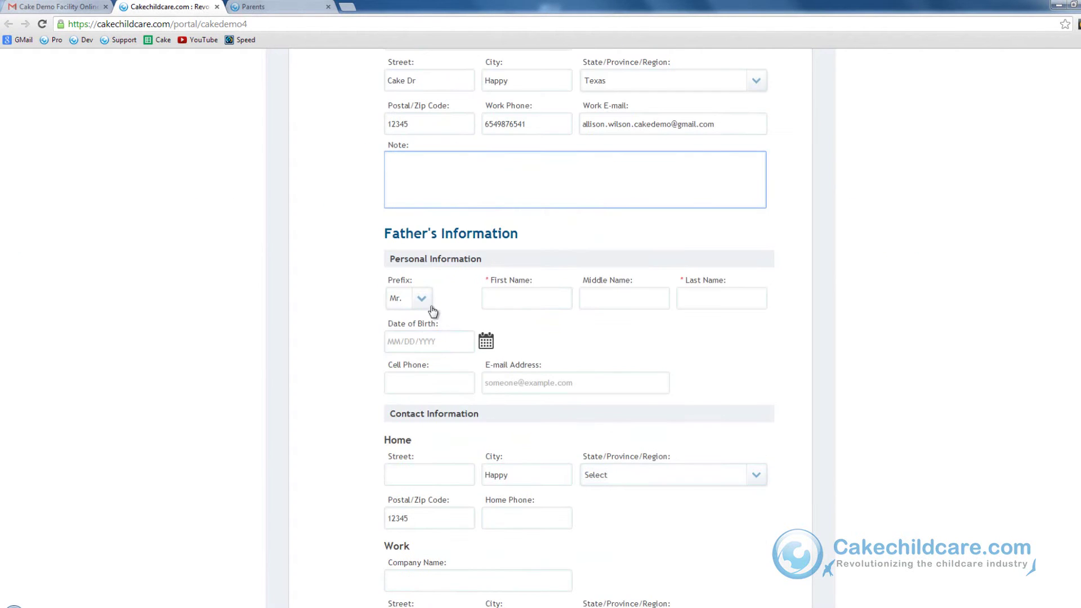
click(538, 299)
key(Tab)
scroll(488, 476, down, 2)
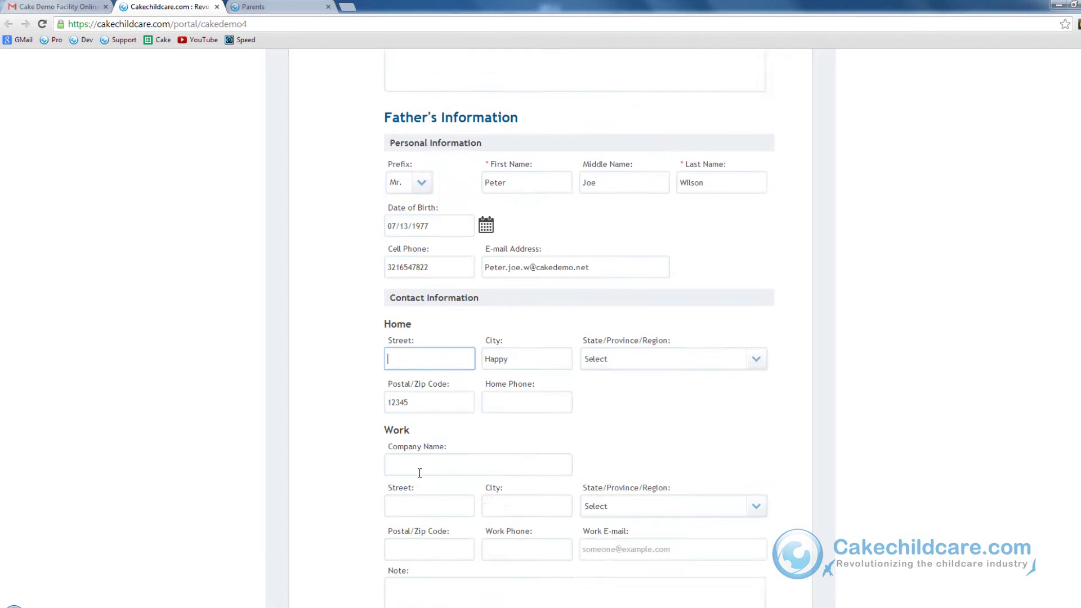
text(1234 Cake Dr3216549745)
scroll(422, 477, down, 5)
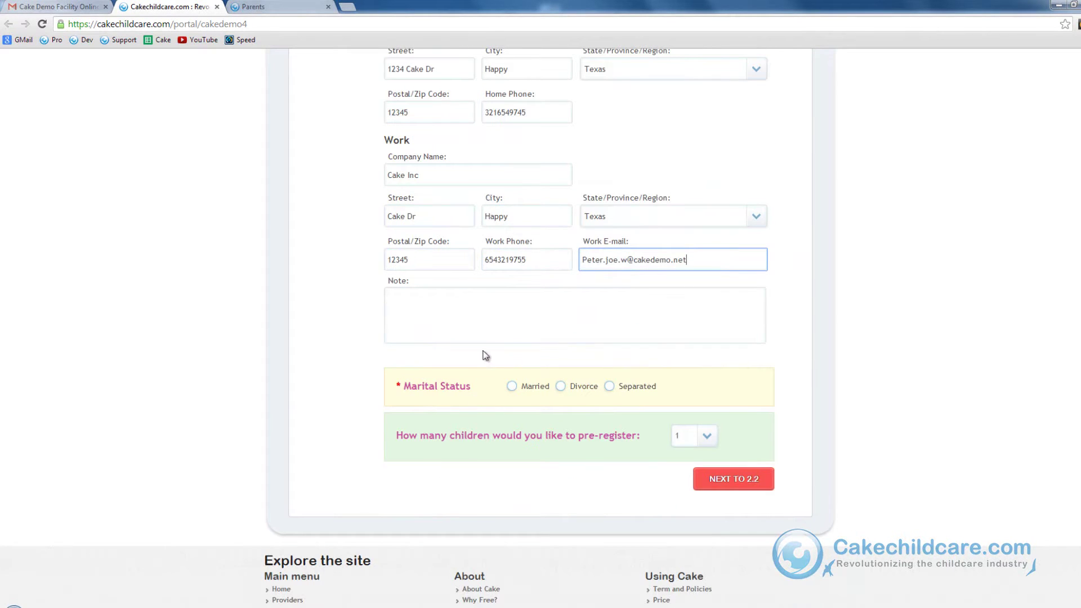
- Mark the parents as Married and choose 2 children to pre-register
click(513, 386)
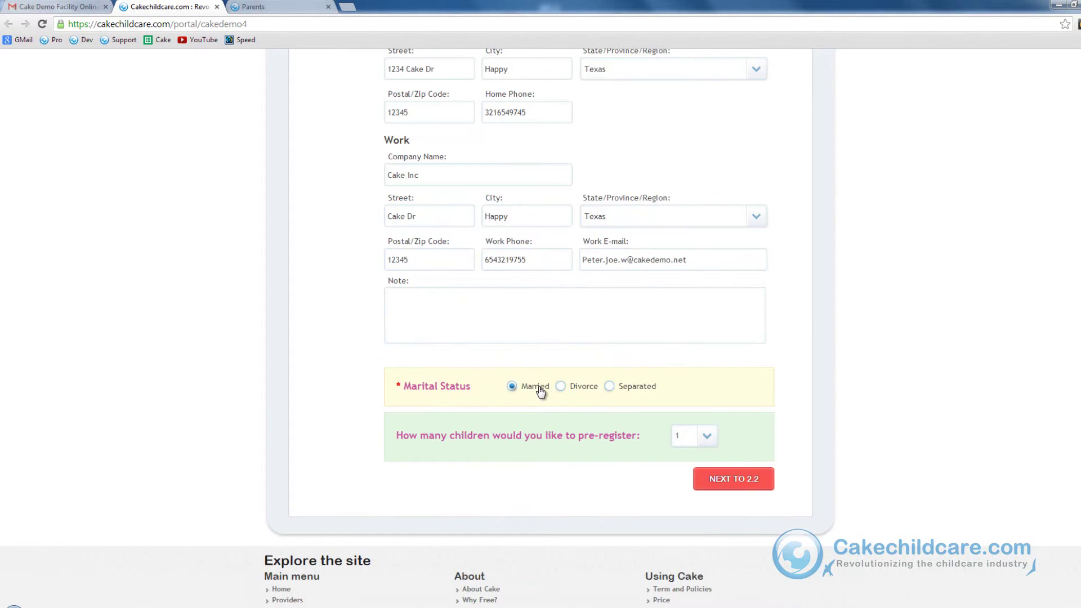
click(707, 436)
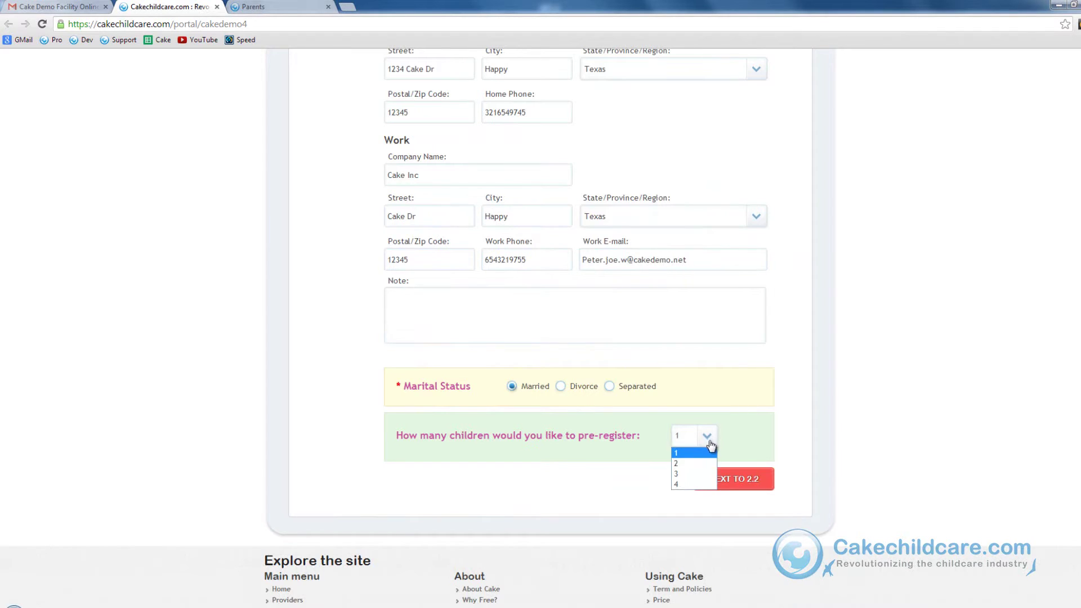
click(697, 471)
- Enter the first child's full name and birth date, copying contact details from the first parent
click(732, 480)
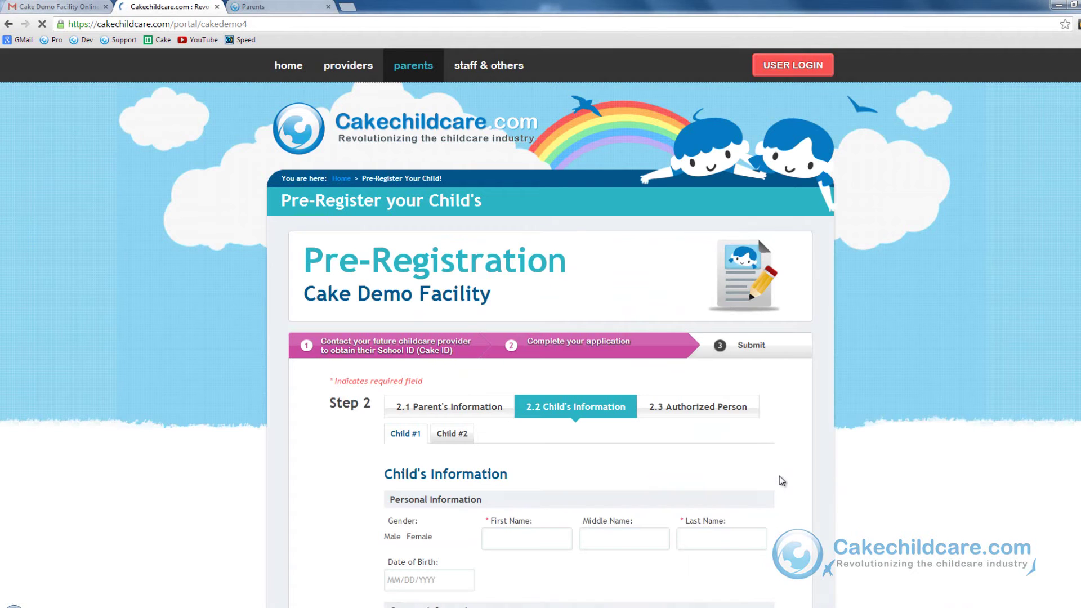
scroll(782, 480, down, 4)
click(507, 306)
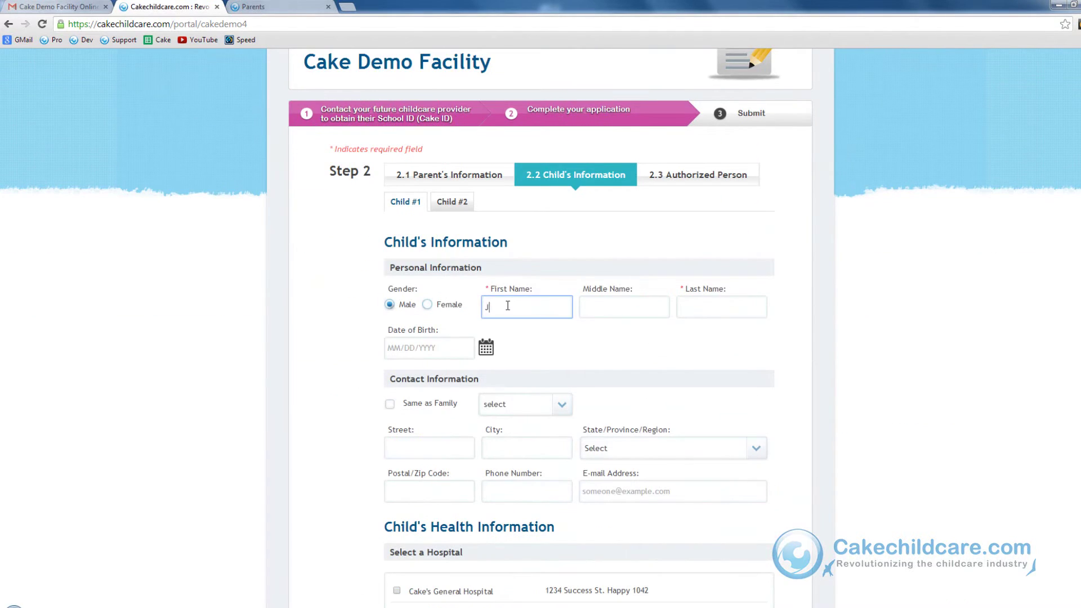
key(Tab)
key(Tab)
click(428, 348)
click(481, 420)
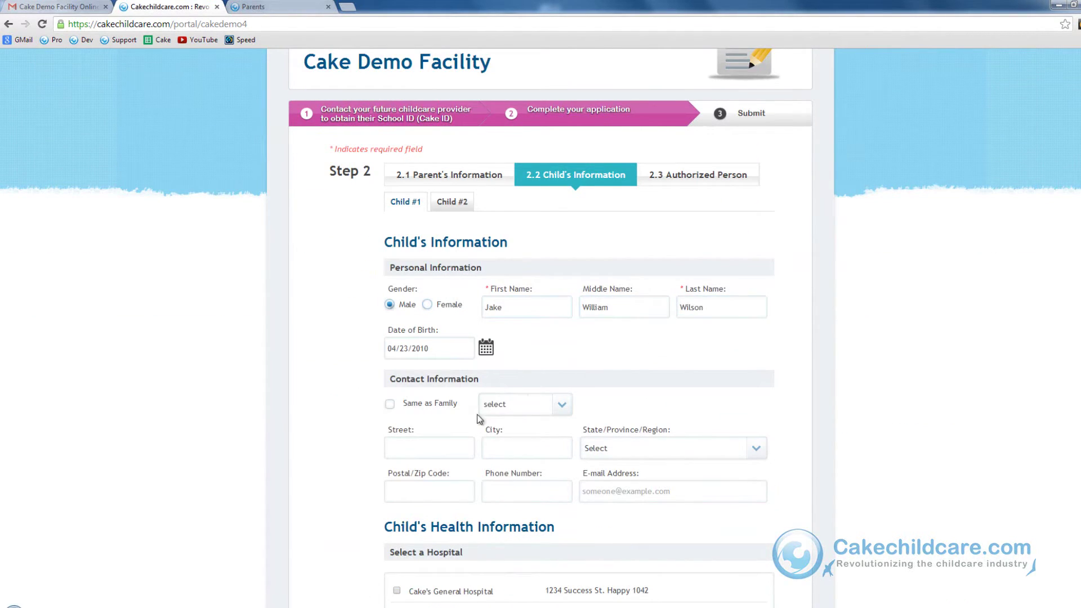
click(413, 405)
click(508, 405)
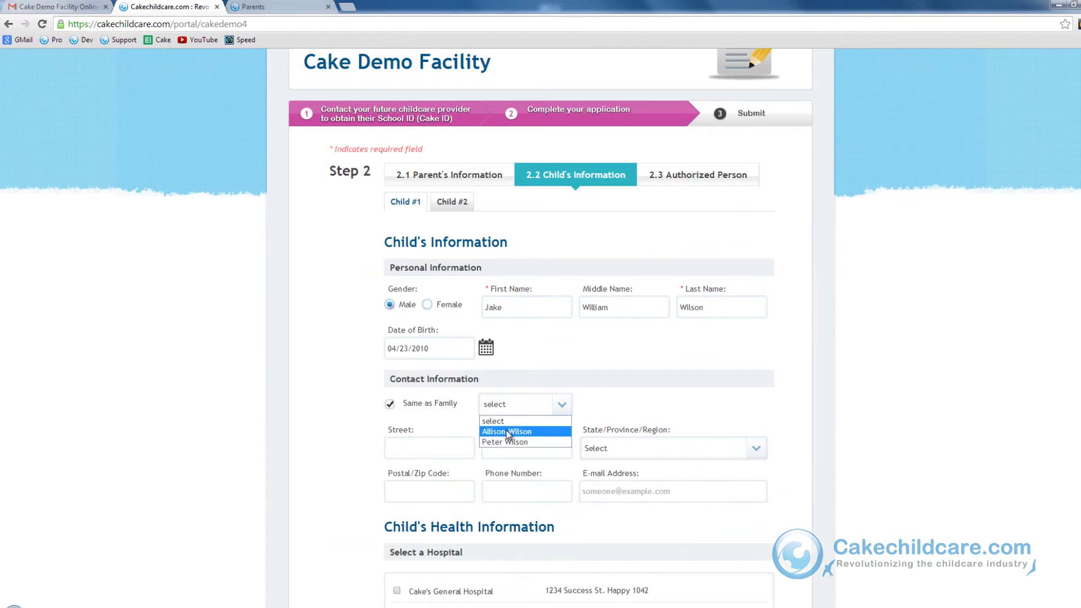
click(508, 432)
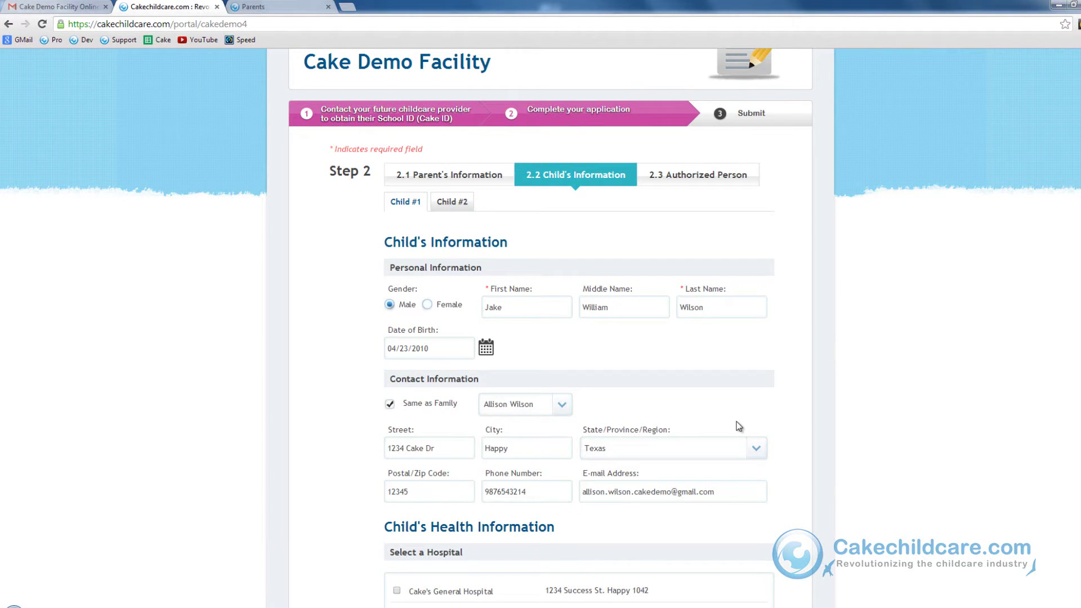
- Select Cake's General Hospital, the doctor, Cake's Insurance and Cake Pre-K for the first child
scroll(798, 439, down, 5)
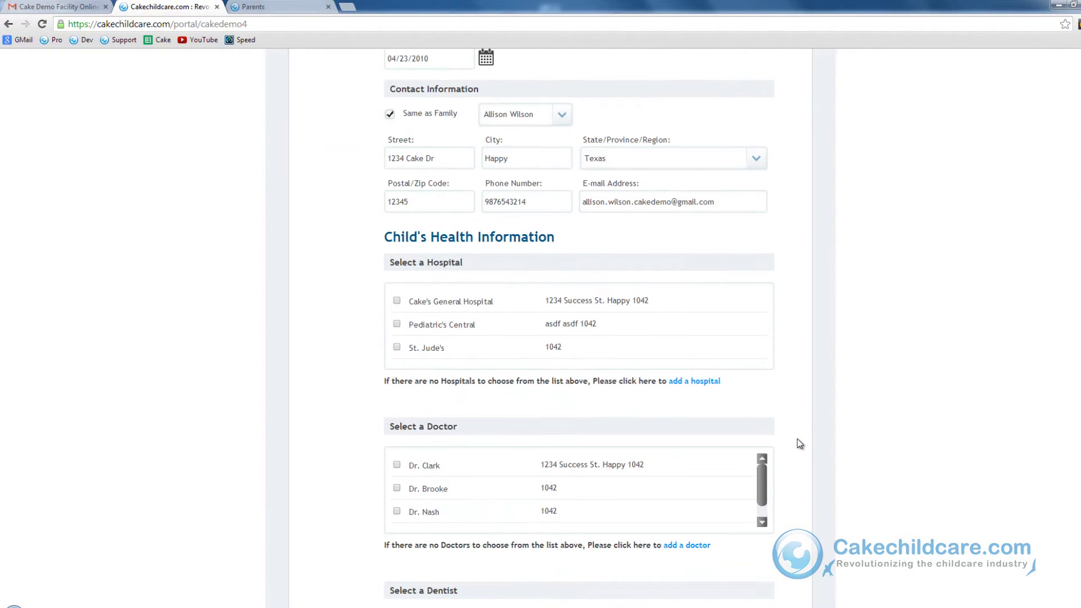
scroll(815, 414, down, 1)
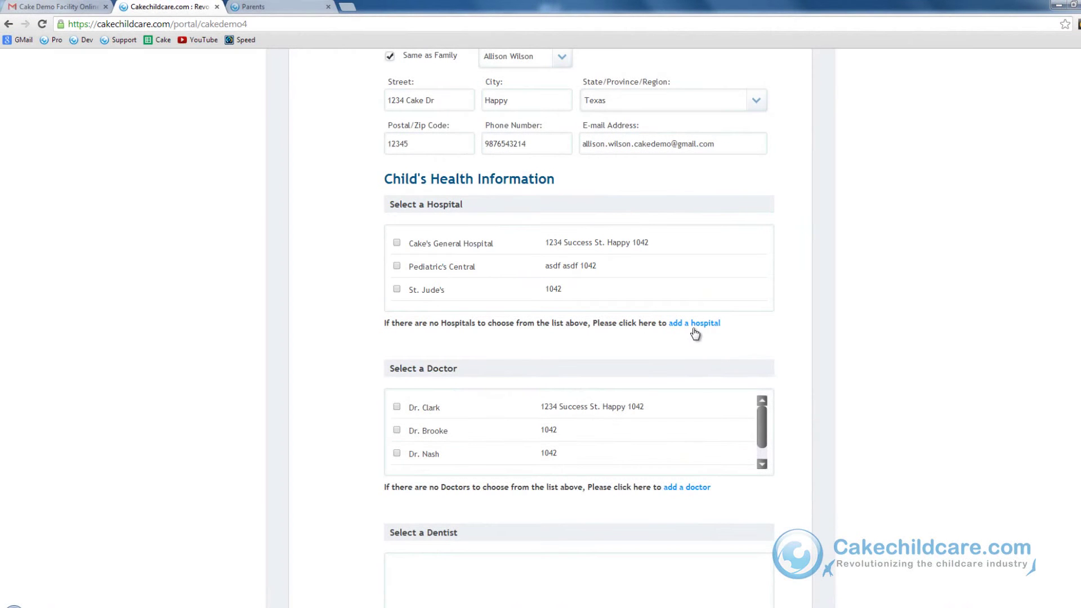
click(694, 326)
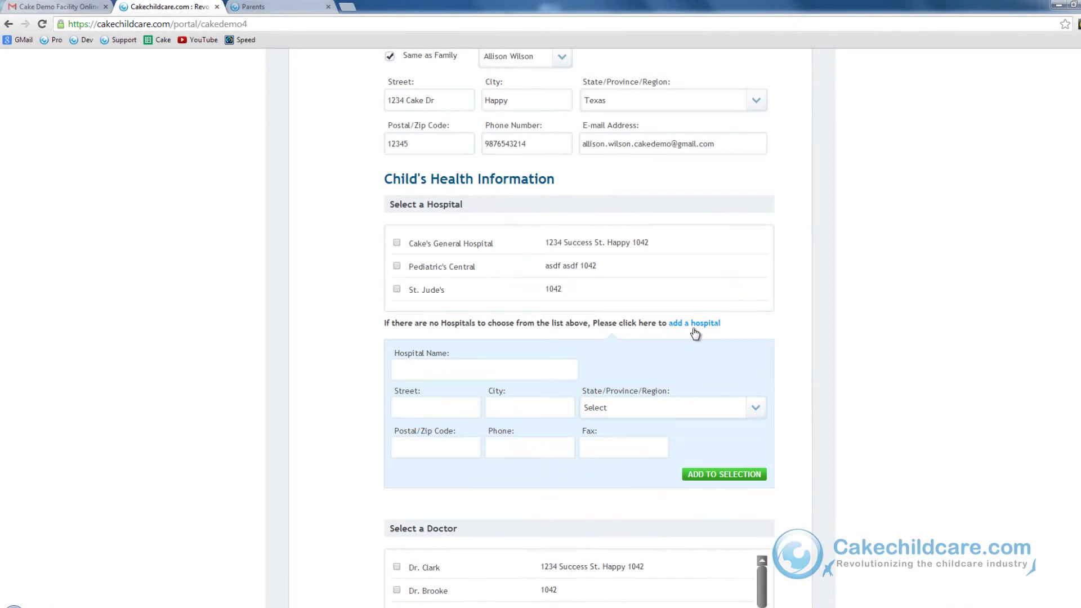
click(397, 243)
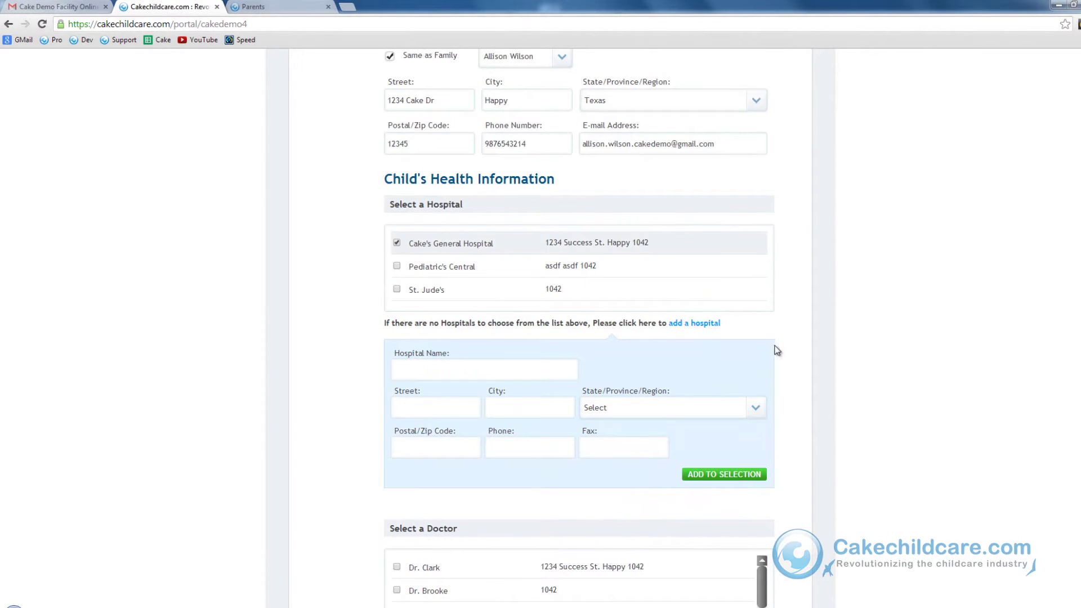
scroll(776, 353, down, 5)
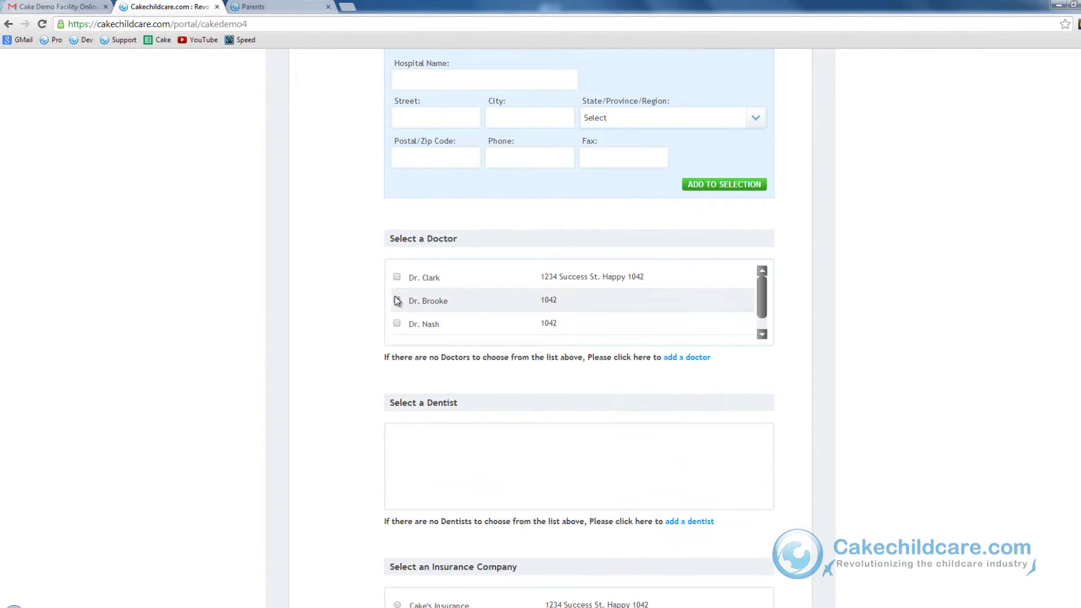
click(397, 301)
scroll(782, 421, down, 4)
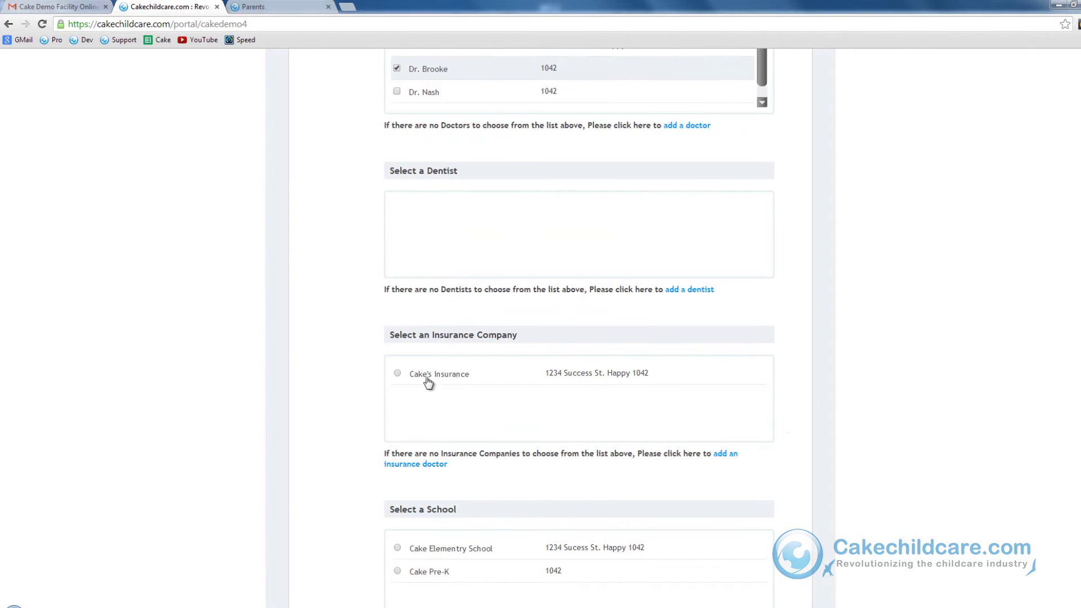
click(404, 374)
scroll(766, 438, down, 4)
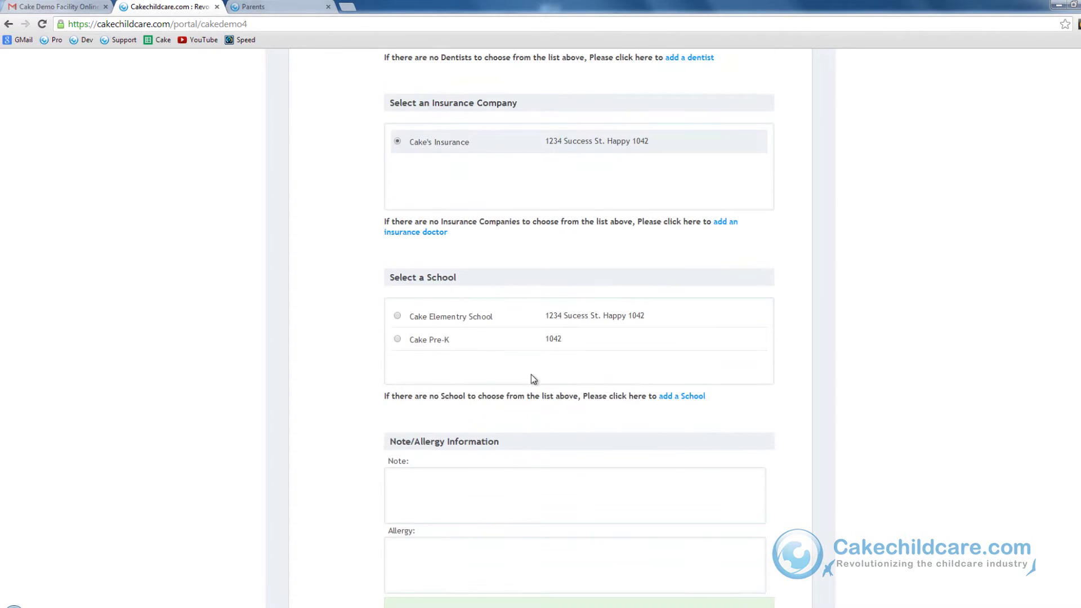
click(417, 340)
scroll(816, 415, down, 5)
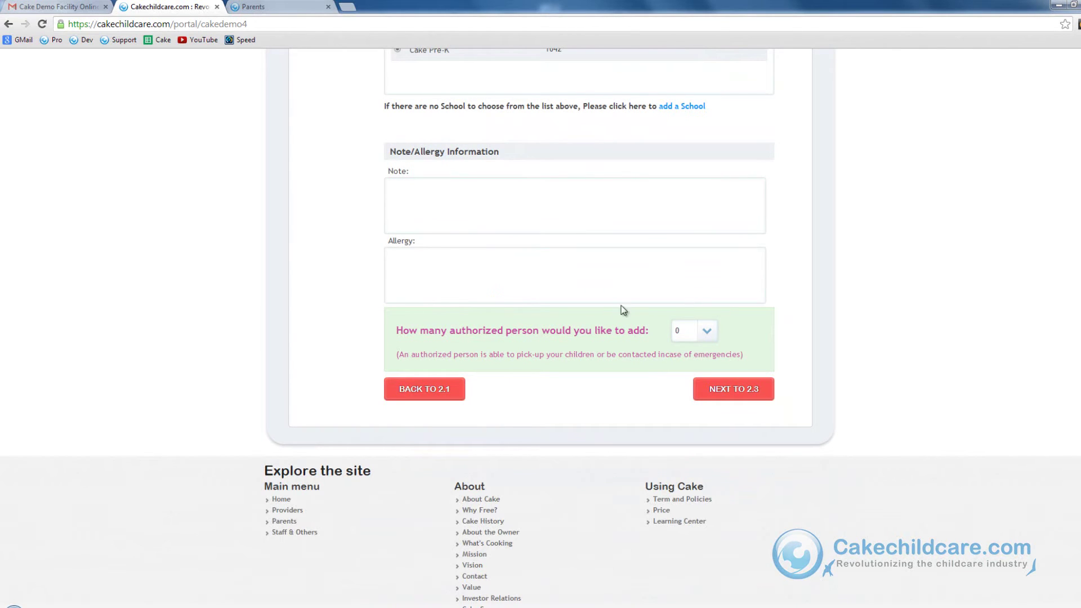
scroll(717, 337, up, 20)
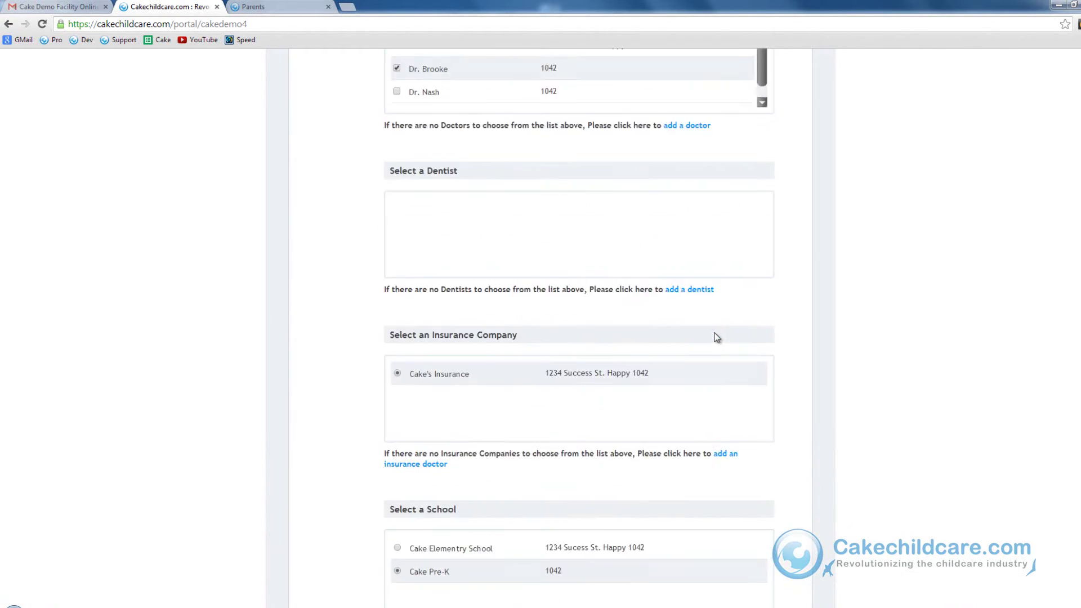
- On the Child #2 tab, enter the second child's names and birth date 04/21/2010
scroll(716, 336, up, 5)
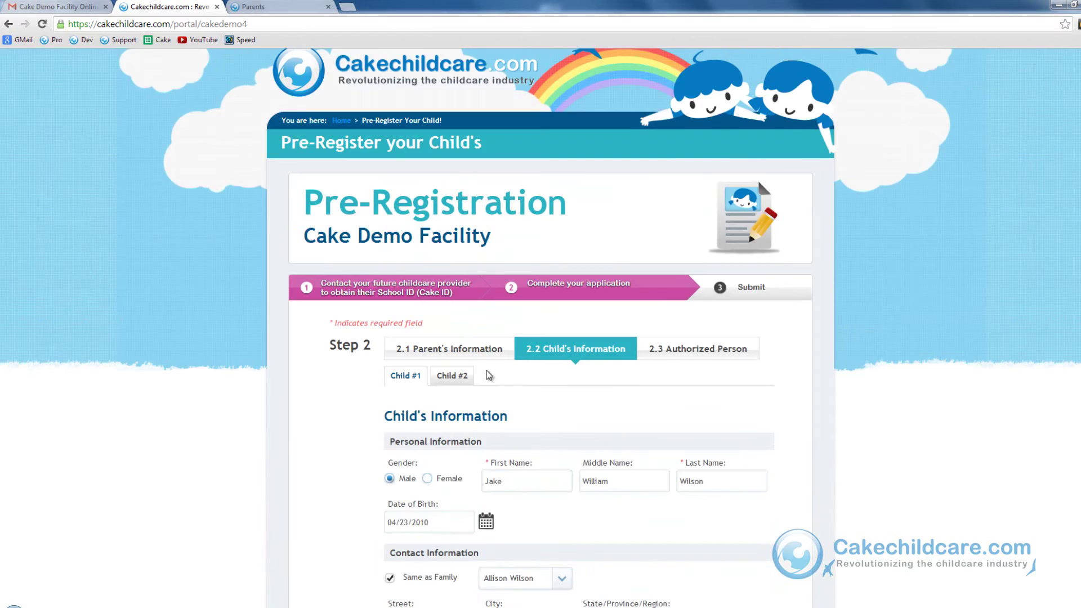
click(454, 374)
click(501, 254)
text(John)
key(Tab)
text(Mid)
key(Tab)
text(Mouse)
click(486, 289)
scroll(579, 338, down, 10)
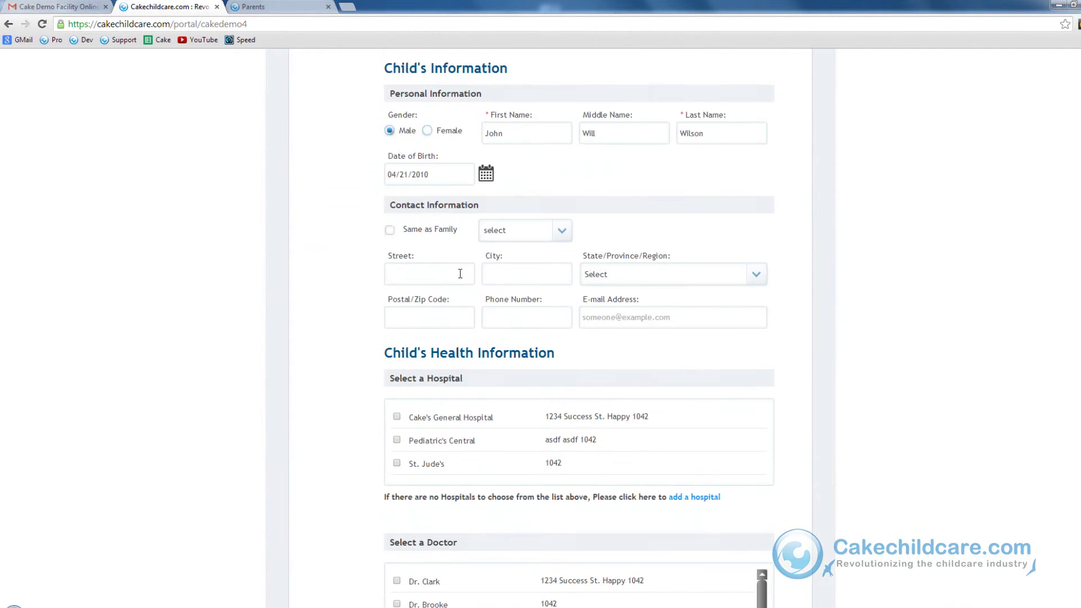
- Choose Cake Pre-K as the second child's school and request 1 authorized person
click(397, 527)
scroll(620, 394, down, 8)
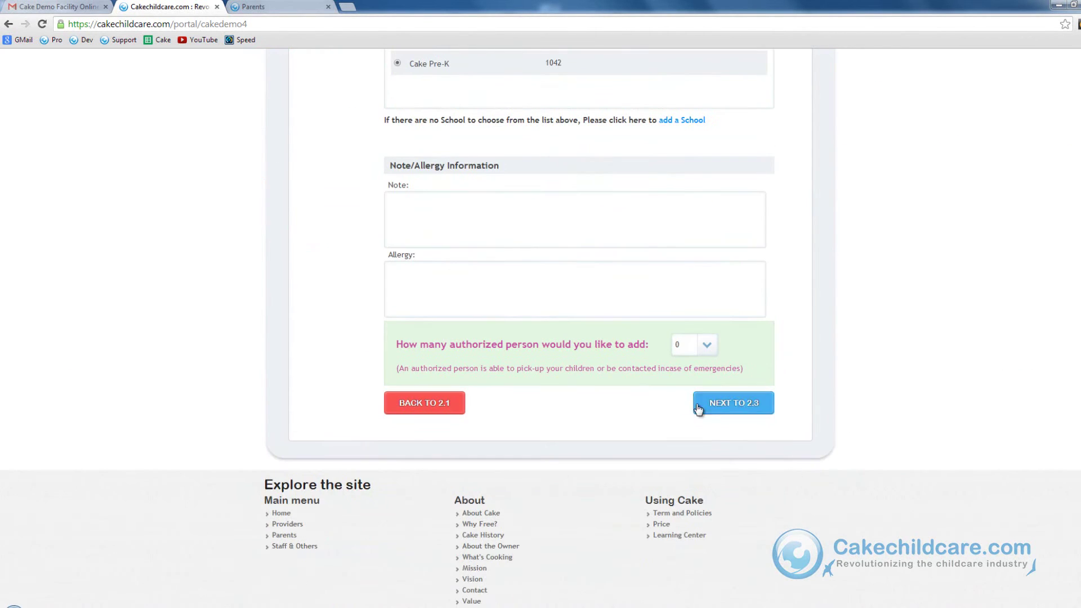
click(688, 361)
click(687, 371)
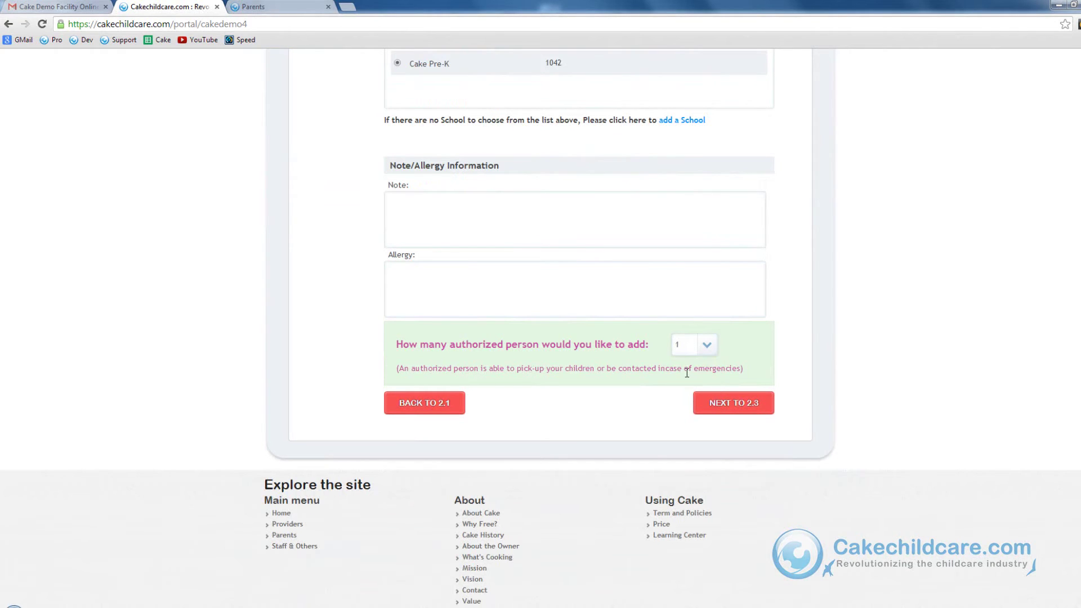
click(701, 409)
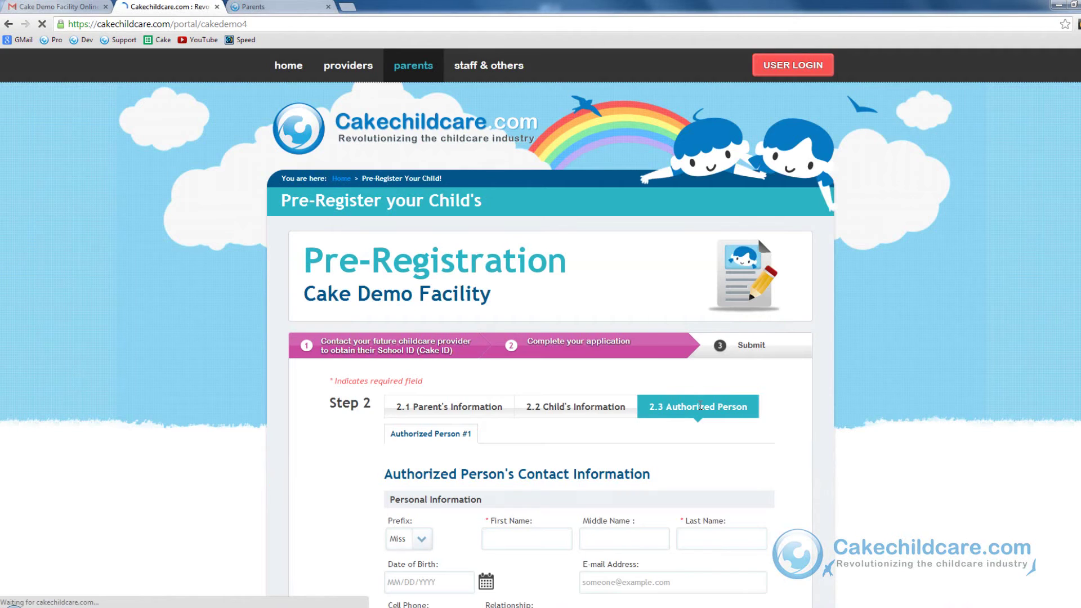
scroll(555, 362, down, 3)
click(555, 362)
click(624, 365)
click(722, 365)
click(430, 408)
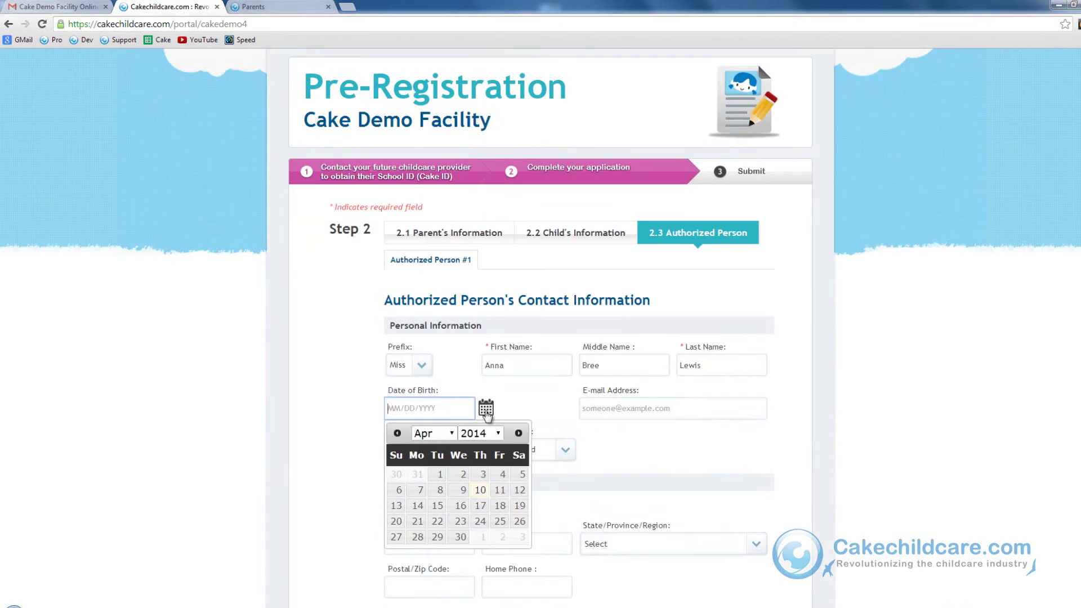
- Add the authorized person's cell phone, Grand Mother relationship, home address and phone, then continue to Step 3
scroll(556, 362, down, 3)
text(897456132)
click(528, 450)
scroll(664, 360, down, 2)
click(428, 257)
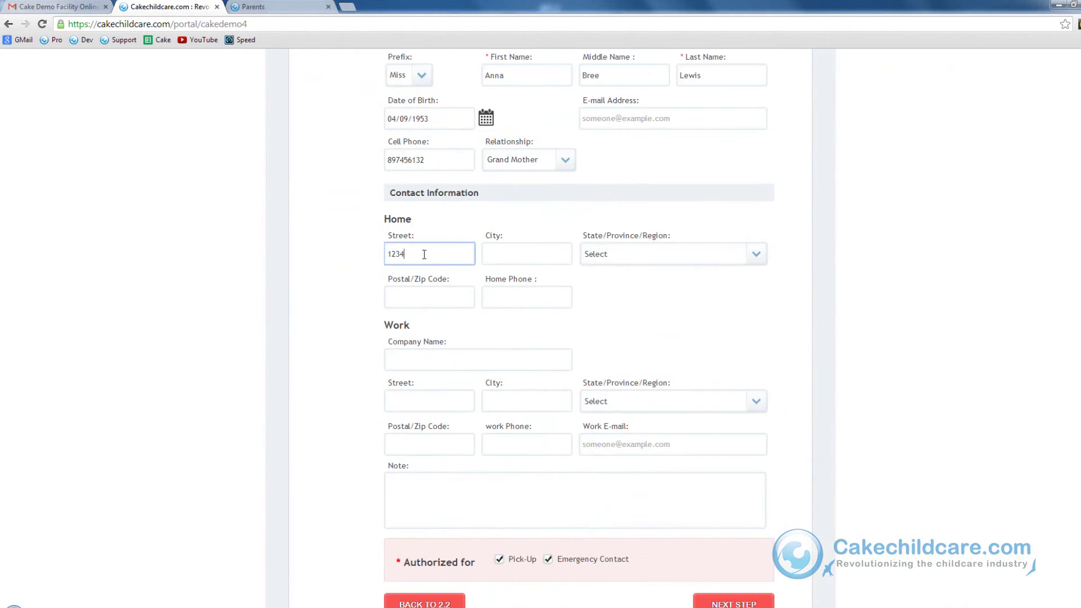
scroll(529, 282, down, 2)
text(32165987546315)
scroll(683, 381, down, 2)
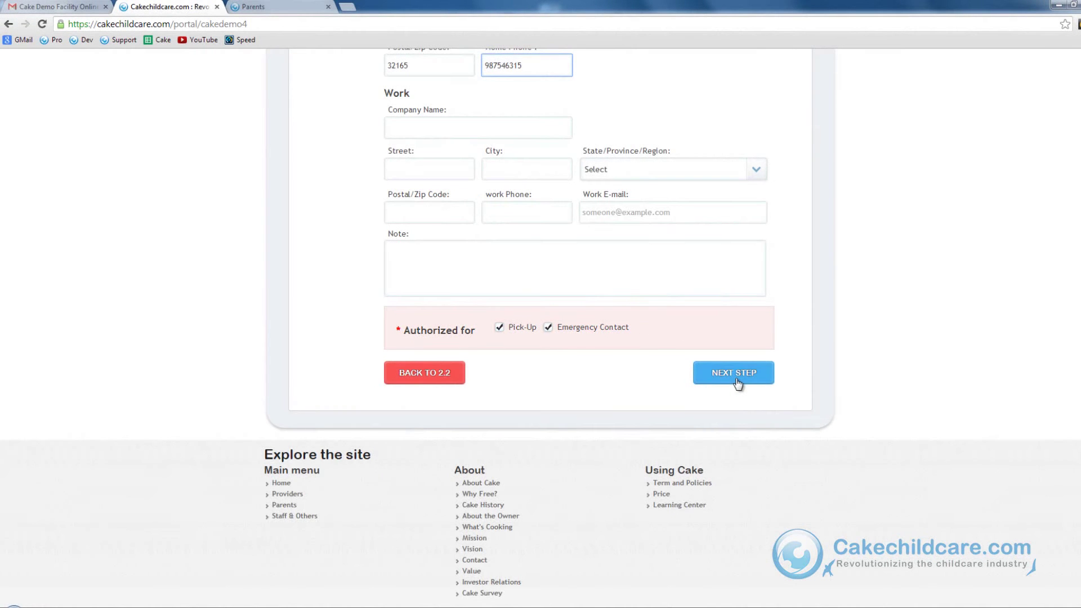
click(735, 378)
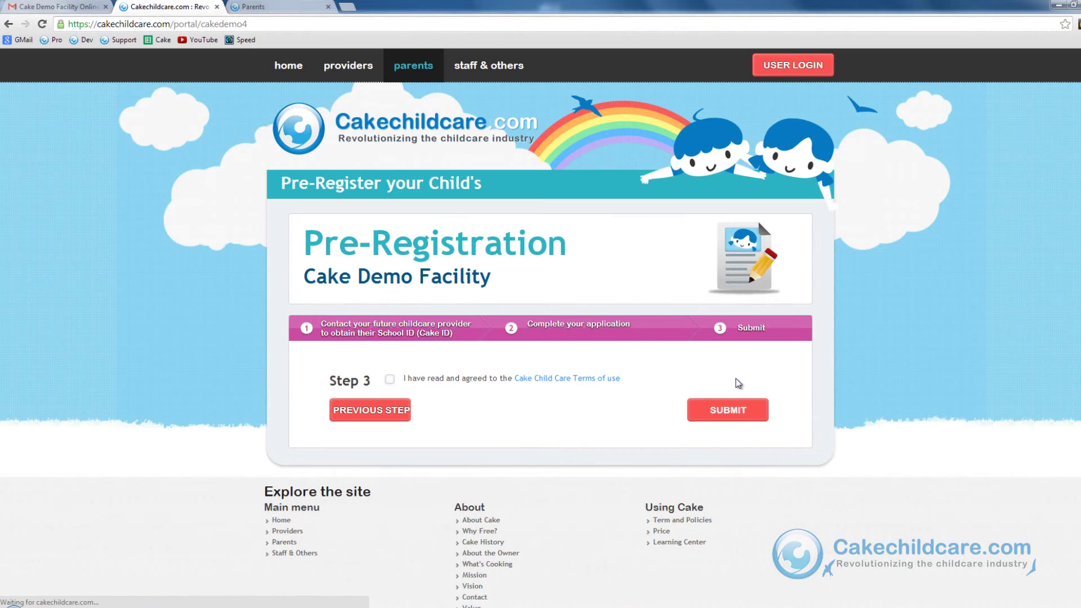
- Agree to the Cake Child Care terms of use and submit the application
click(389, 380)
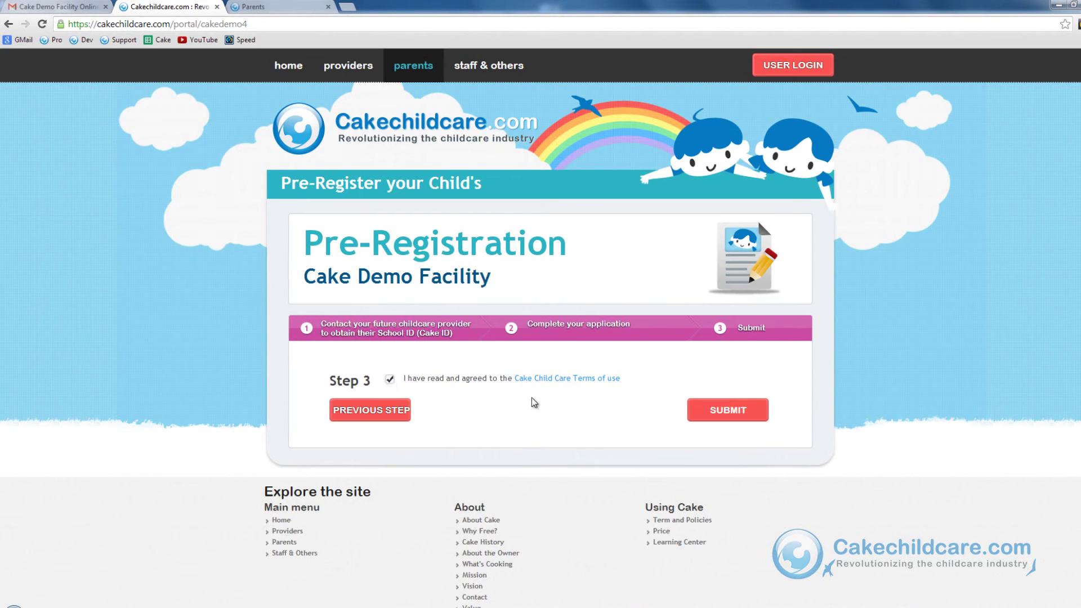
click(728, 410)
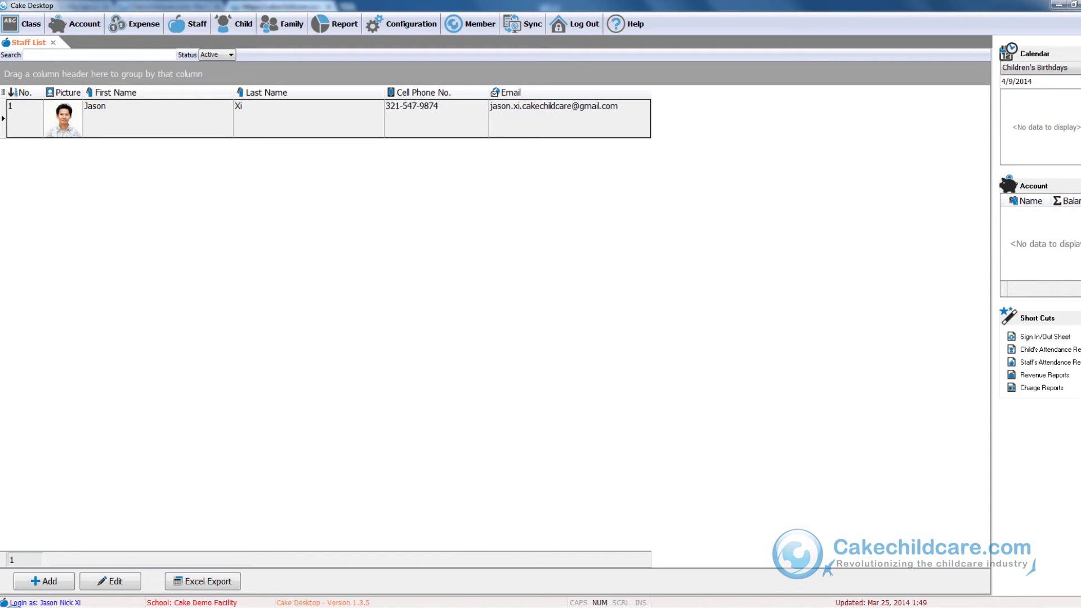
- Open the Member toolbar dropdown in Cake Desktop
click(473, 24)
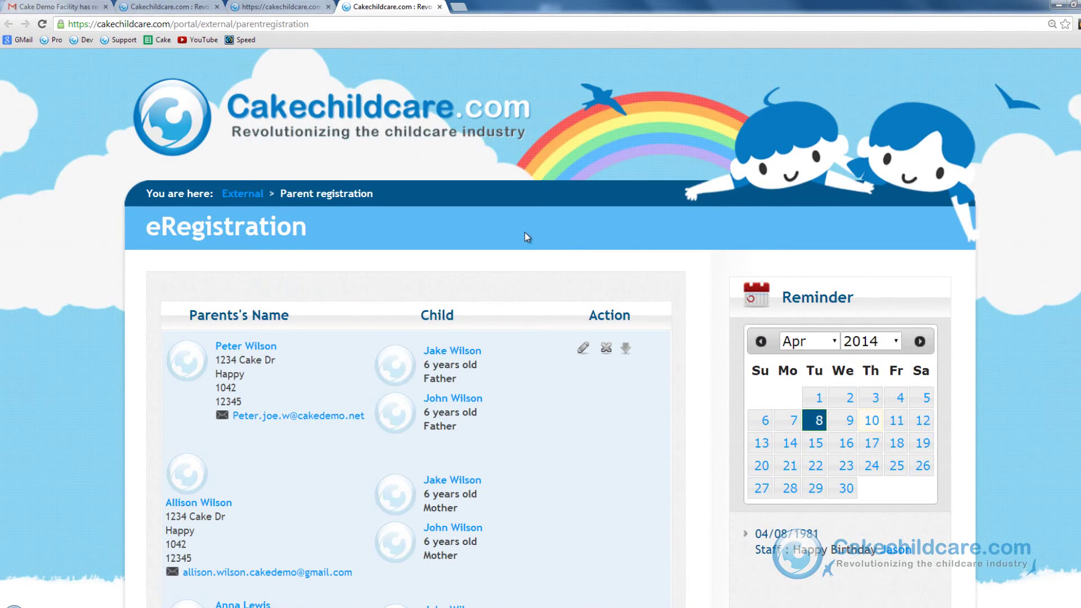
- Open More > Parent eRegistration to list the submitted family and their children
scroll(526, 234, down, 2)
scroll(526, 236, up, 2)
scroll(526, 236, down, 4)
scroll(526, 237, up, 4)
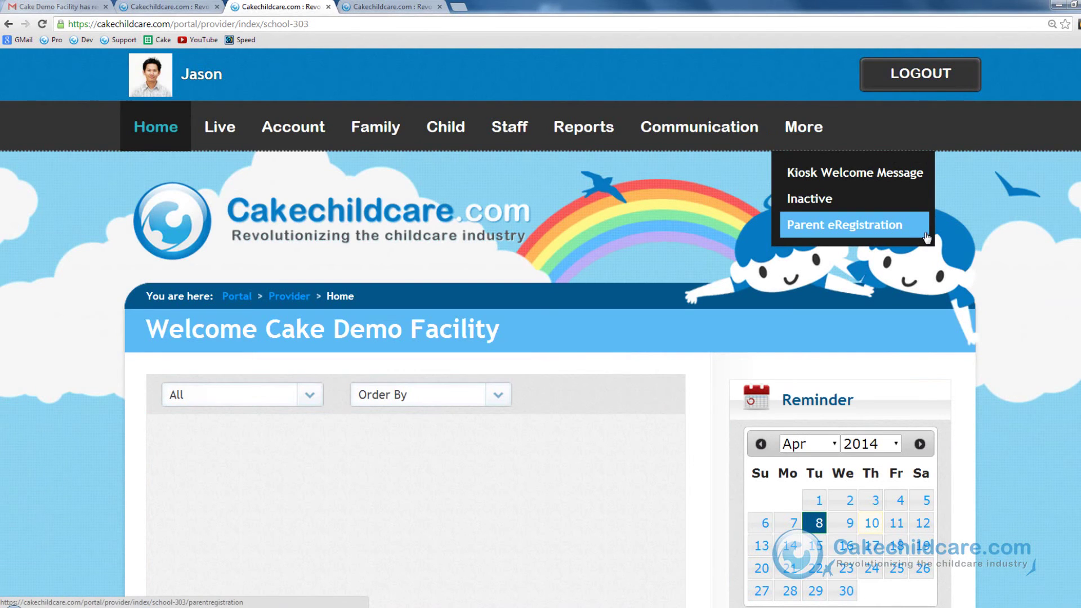
click(925, 237)
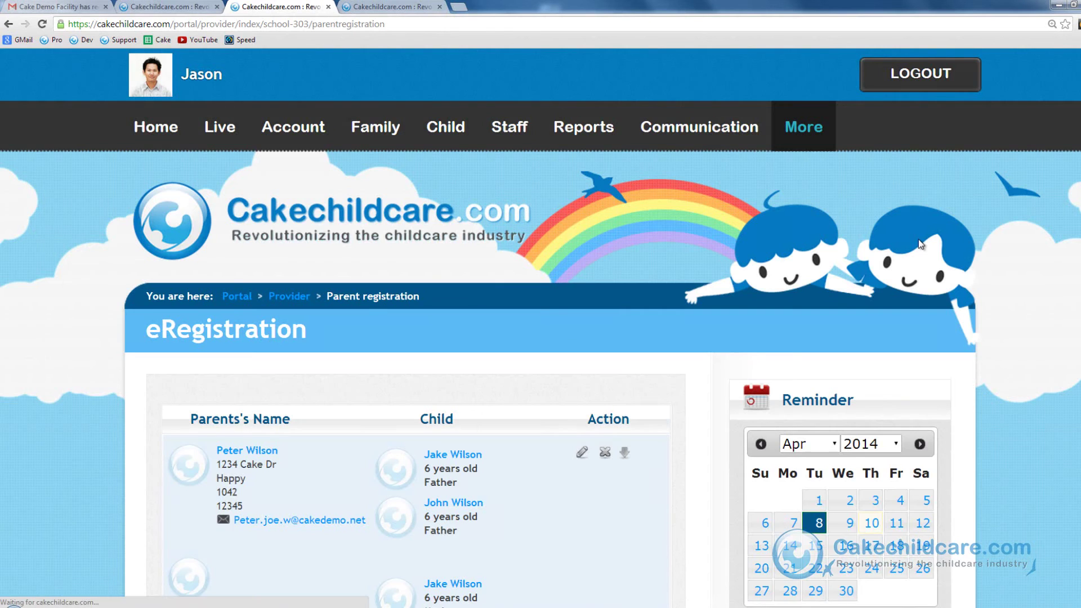
scroll(748, 282, down, 5)
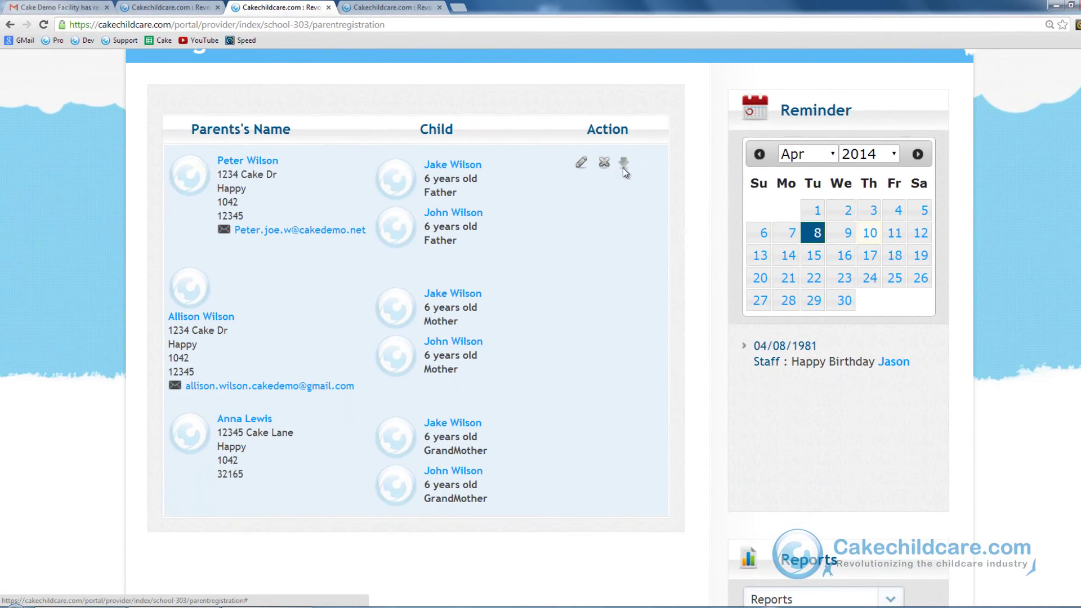
- Start importing the family's pre-registration and continue past the parent and child information steps
click(624, 166)
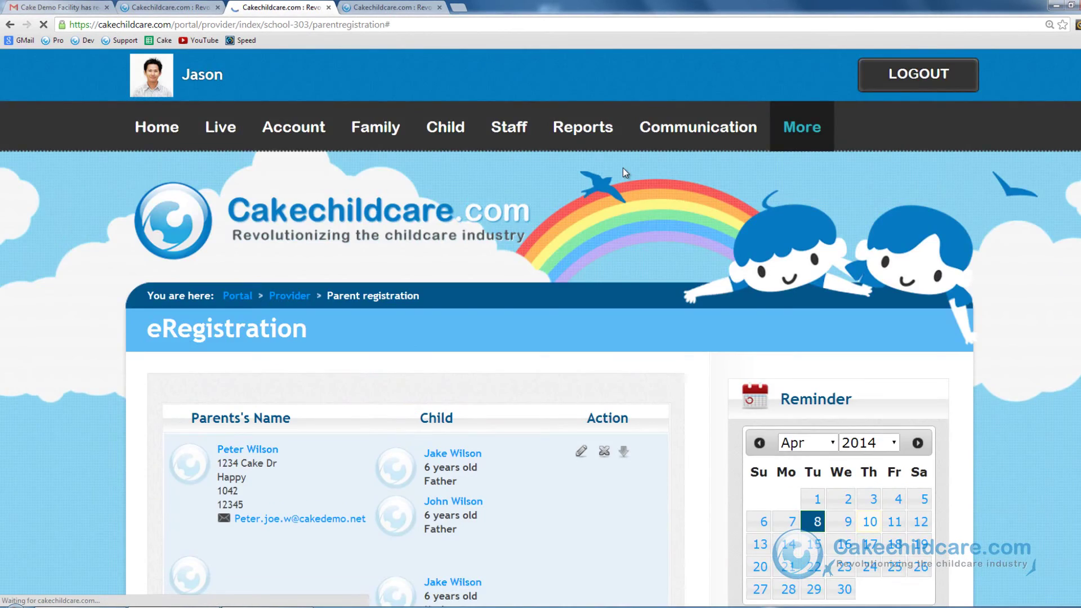
scroll(651, 309, down, 20)
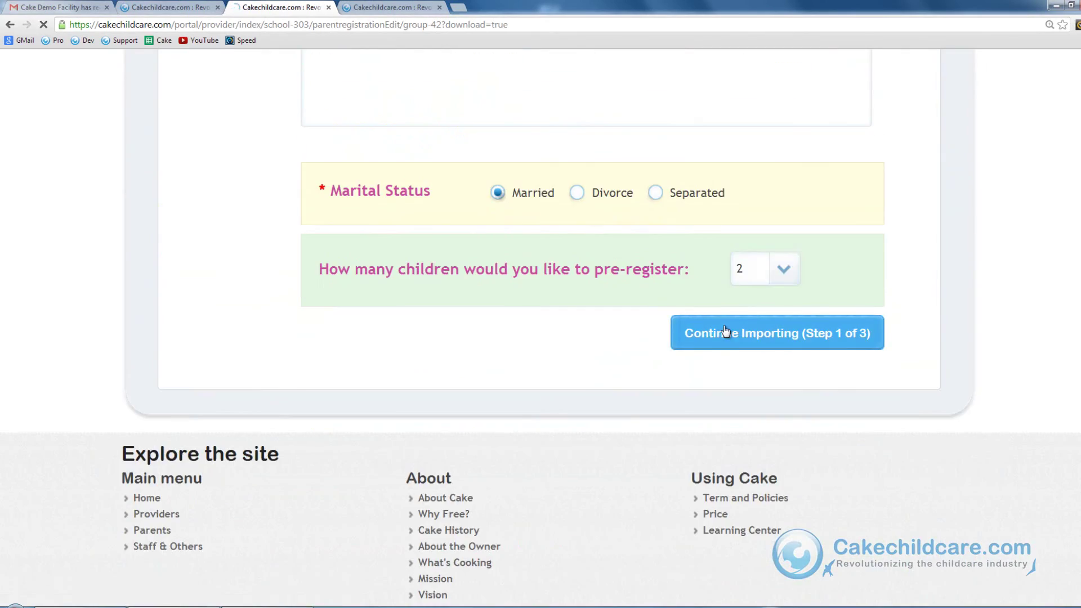
click(724, 326)
scroll(725, 331, down, 20)
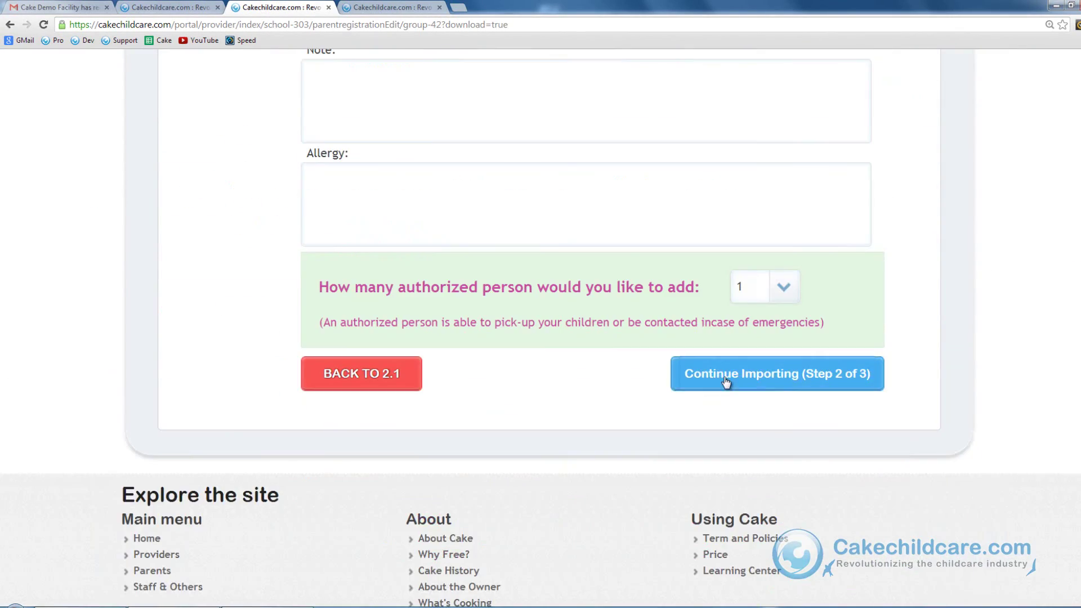
click(727, 365)
scroll(728, 363, down, 20)
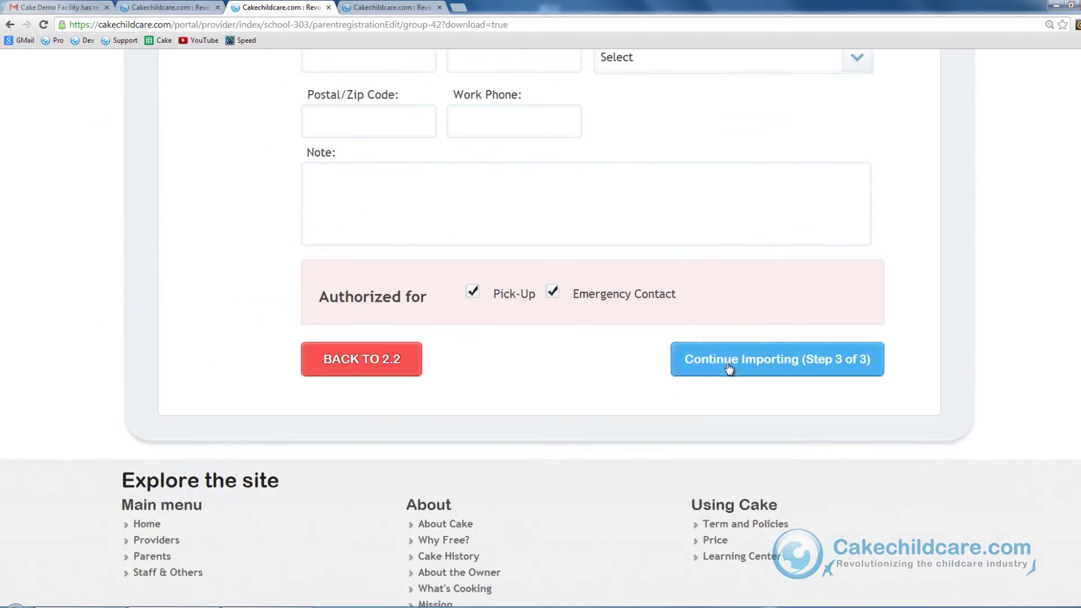
- Finish the last review step, enter the facility's Cake ID and password, and import the family
click(728, 365)
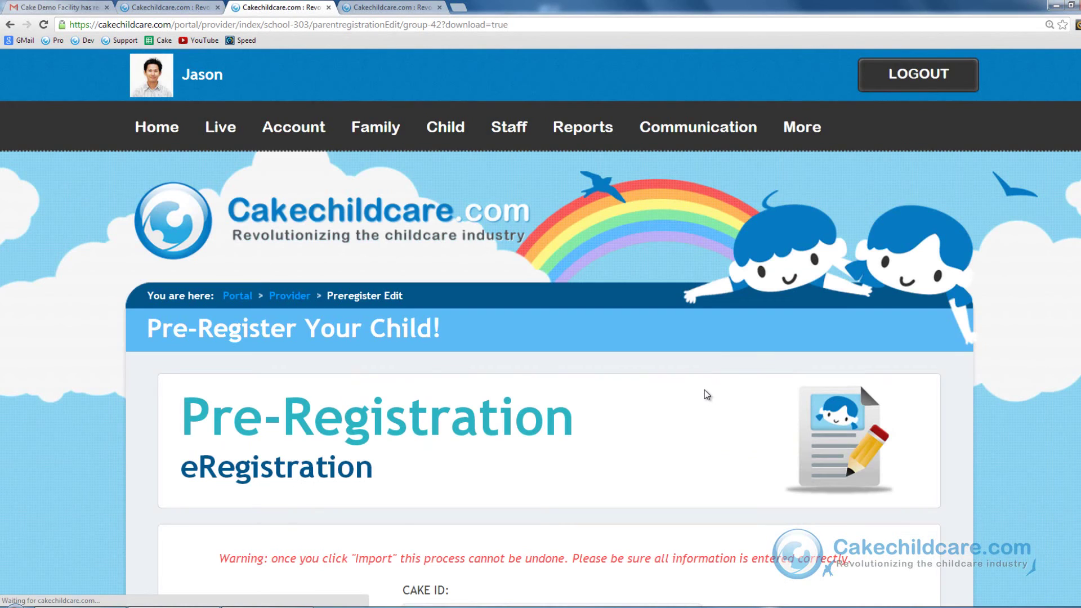
scroll(707, 392, down, 5)
click(602, 335)
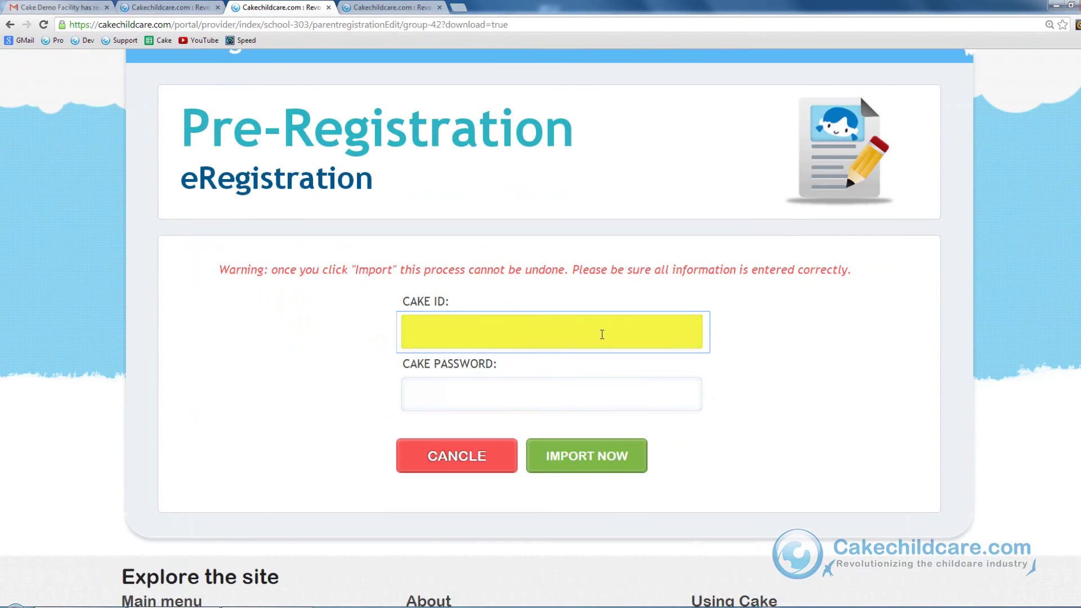
text(cakedemo14)
key(Tab)
text(•••••••••)
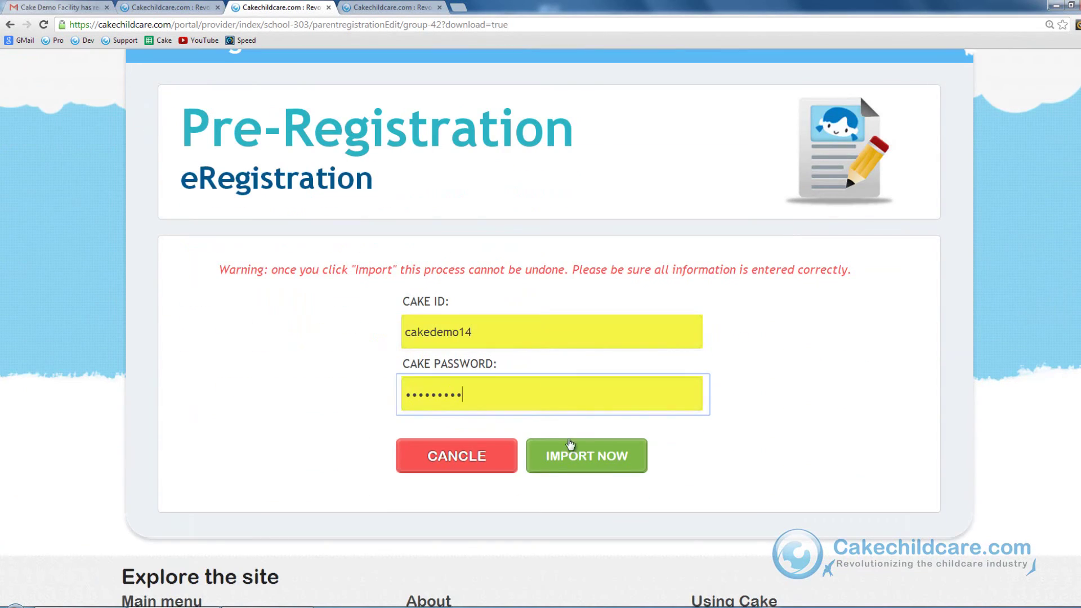
click(568, 450)
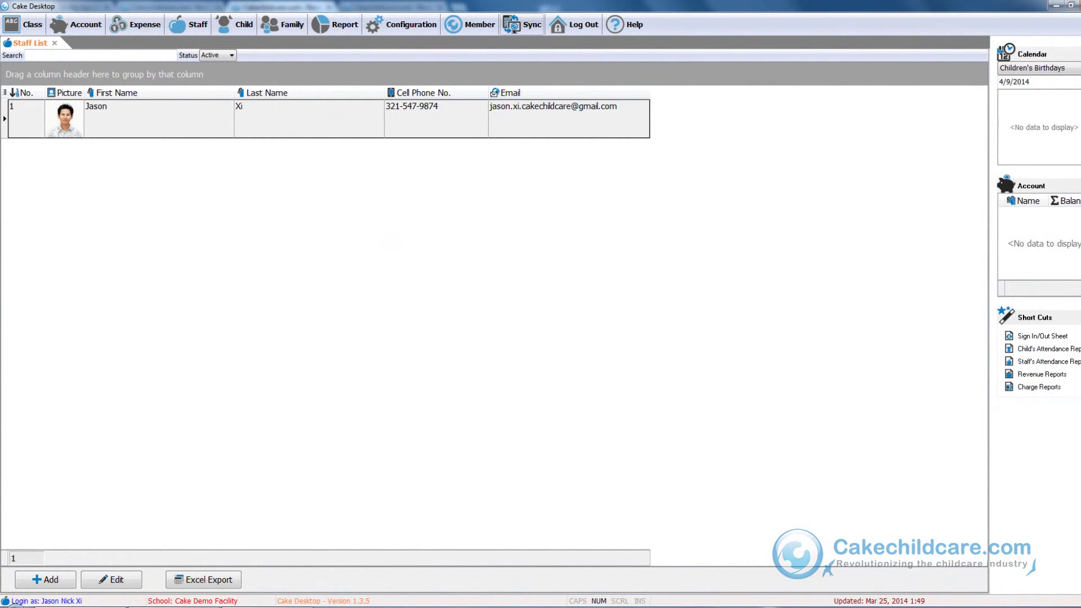
- Sync with the online account, then check the Family List and Child List for the imported family and children
click(524, 26)
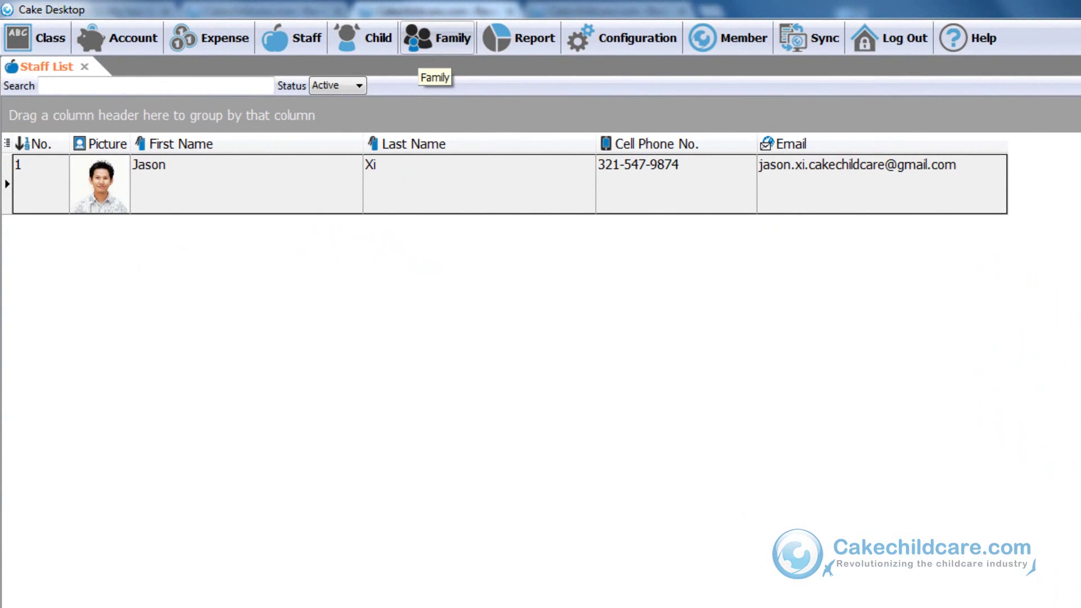
click(437, 40)
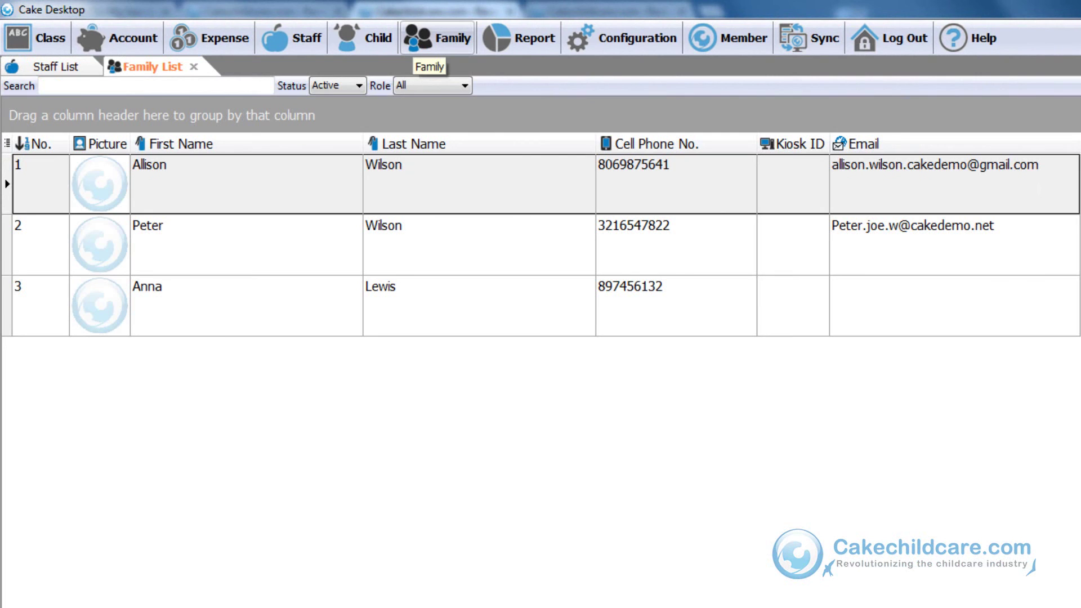
click(363, 40)
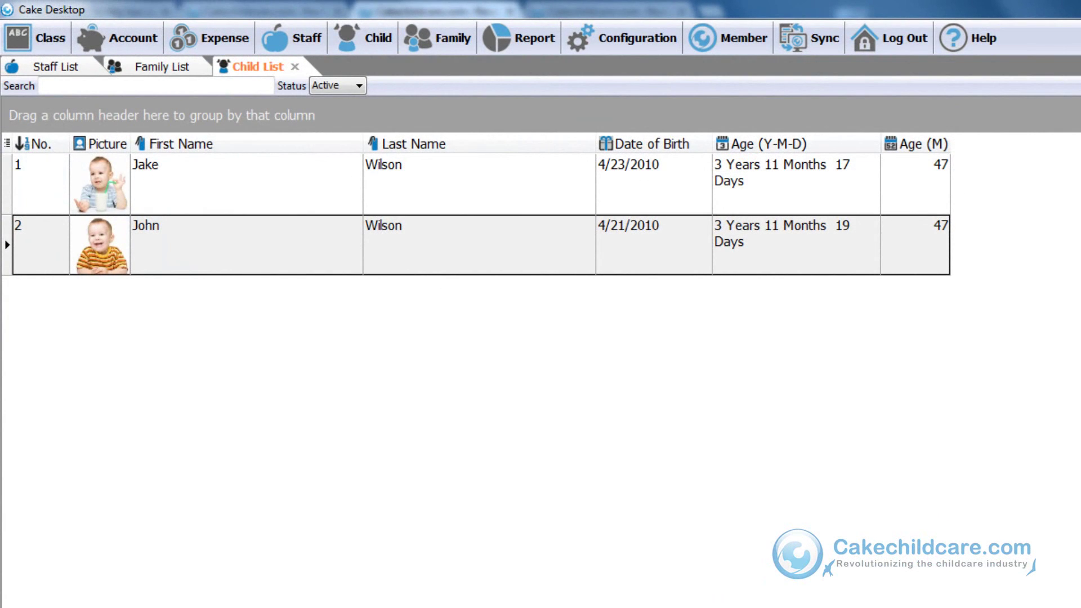
click(162, 67)
click(147, 304)
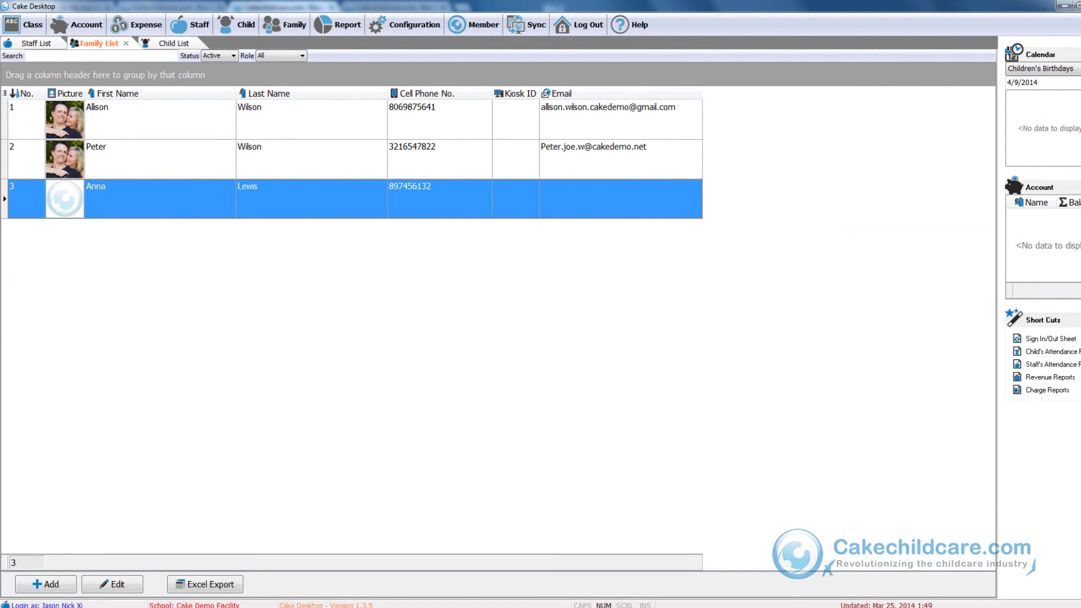
double_click(152, 159)
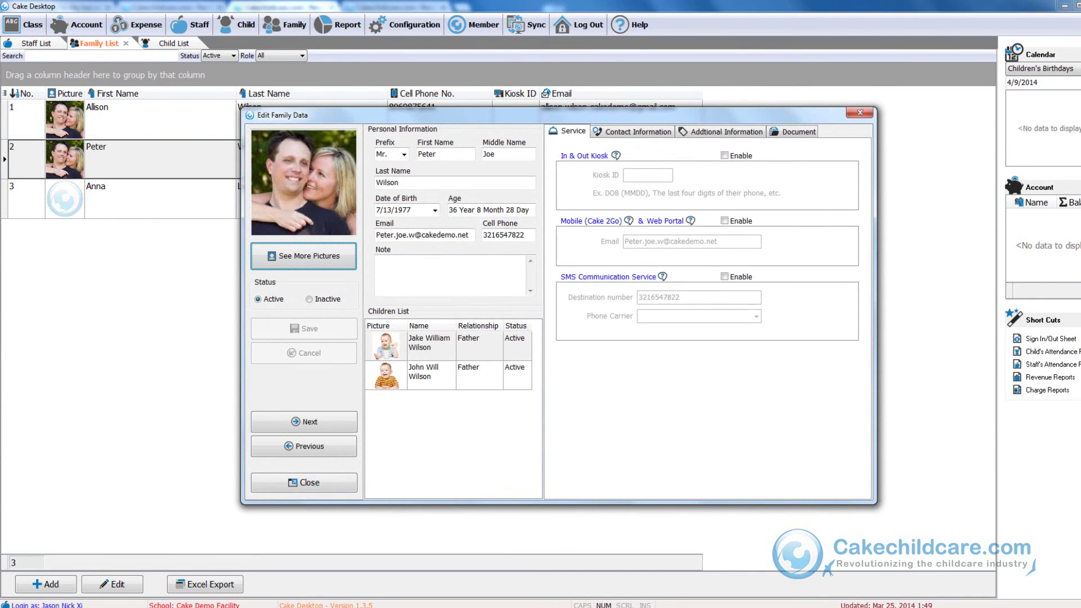
click(428, 373)
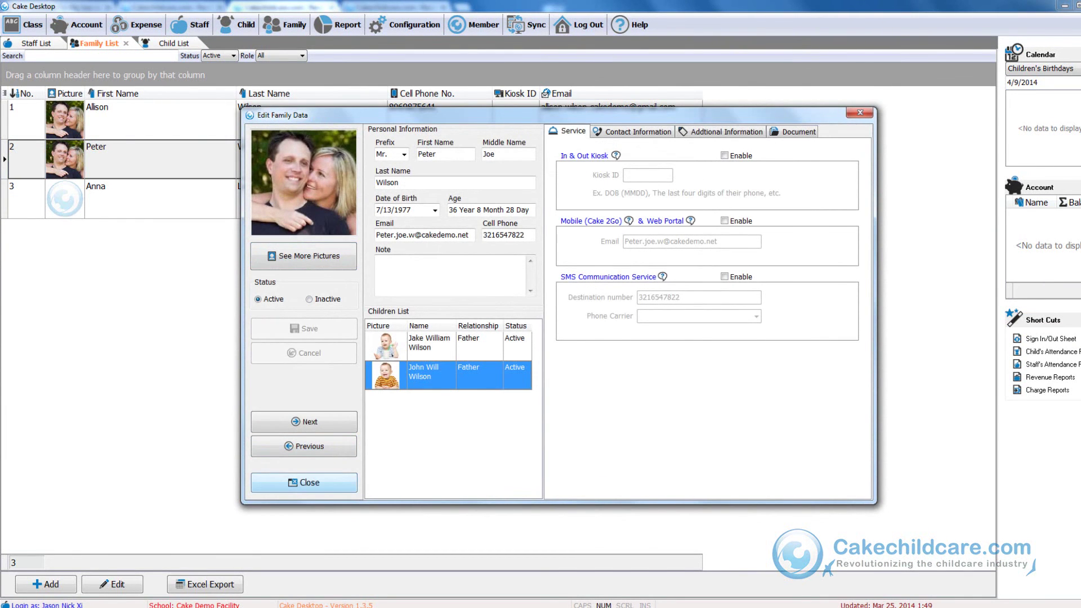
click(304, 482)
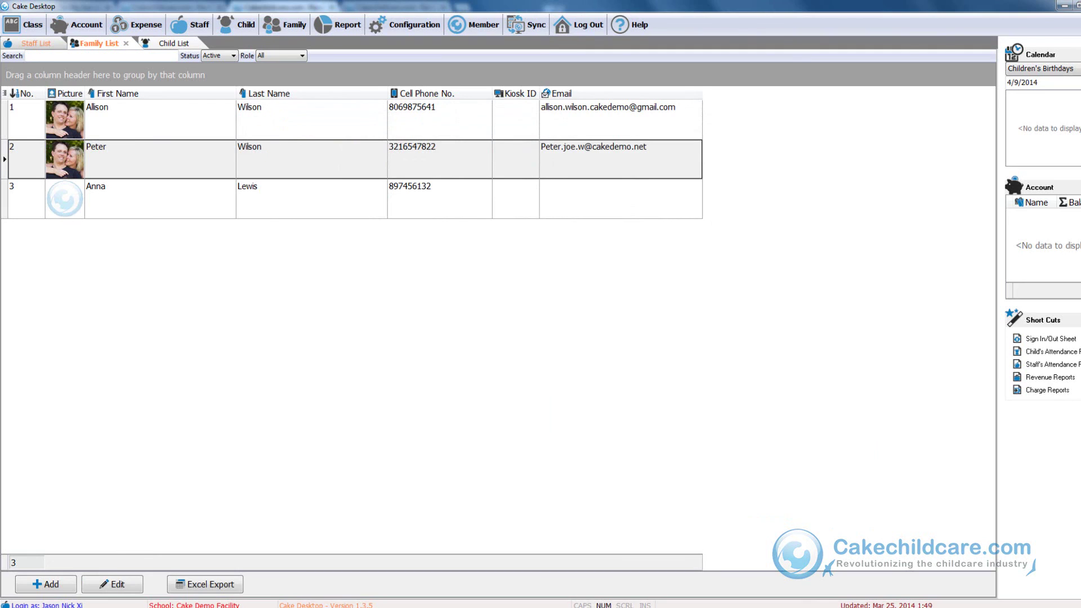